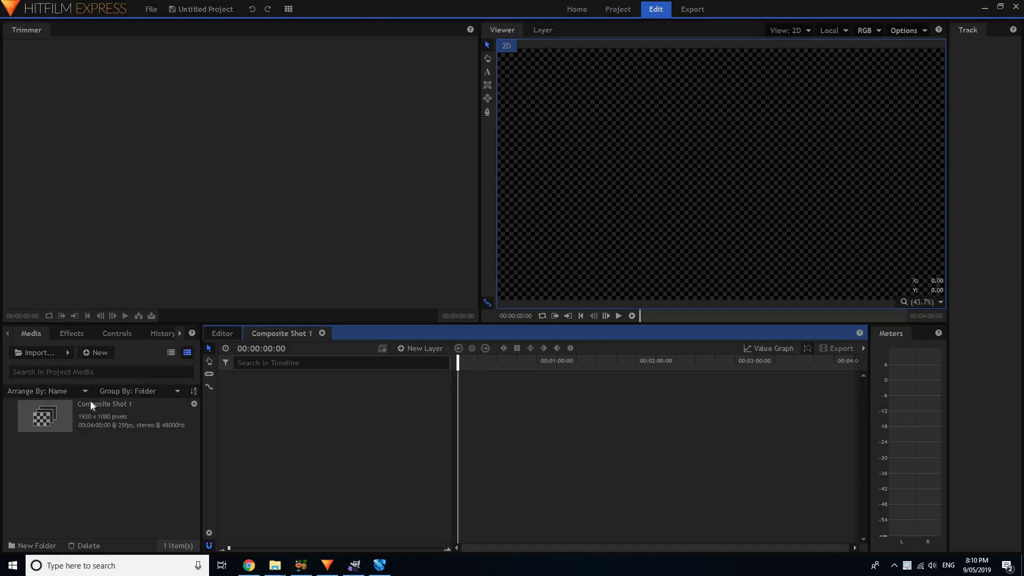
- Import DNA Logo.mp4 from the Downloads folder into the project media
click(37, 350)
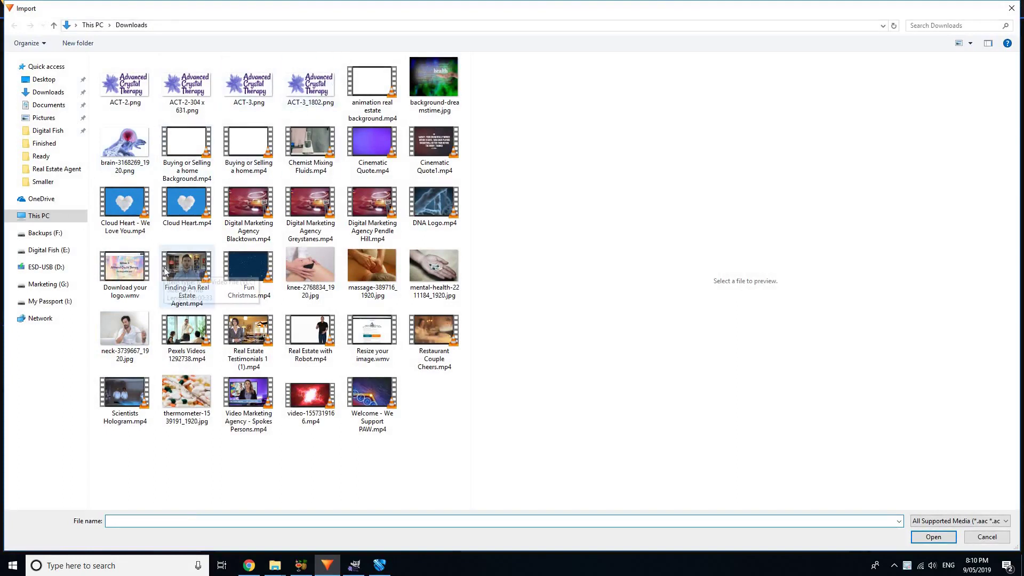
double_click(427, 207)
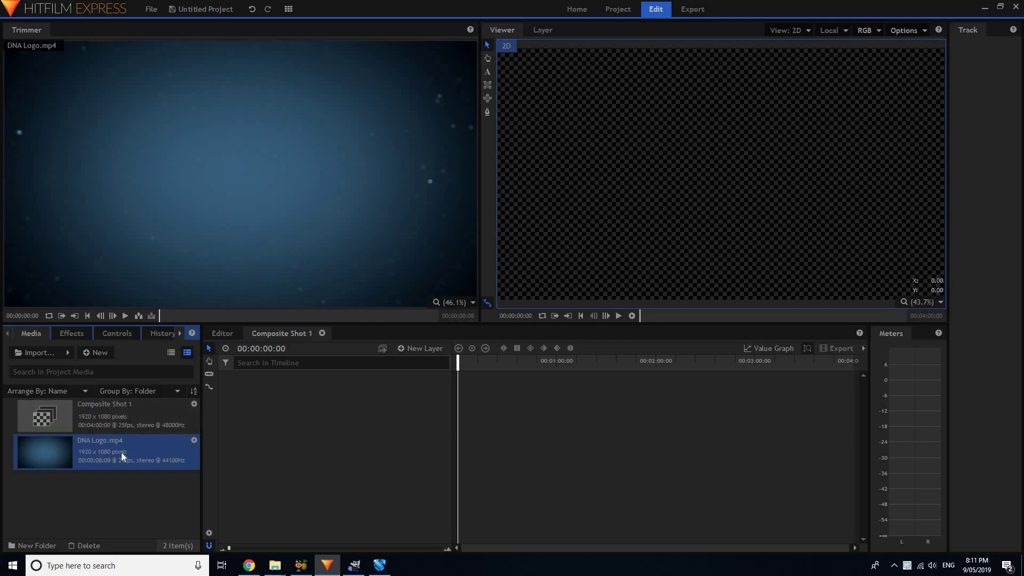
- Place DNA Logo.mp4 as layer 1 on the Composite Shot 1 timeline and zoom the timeline
drag(121, 452, 465, 410)
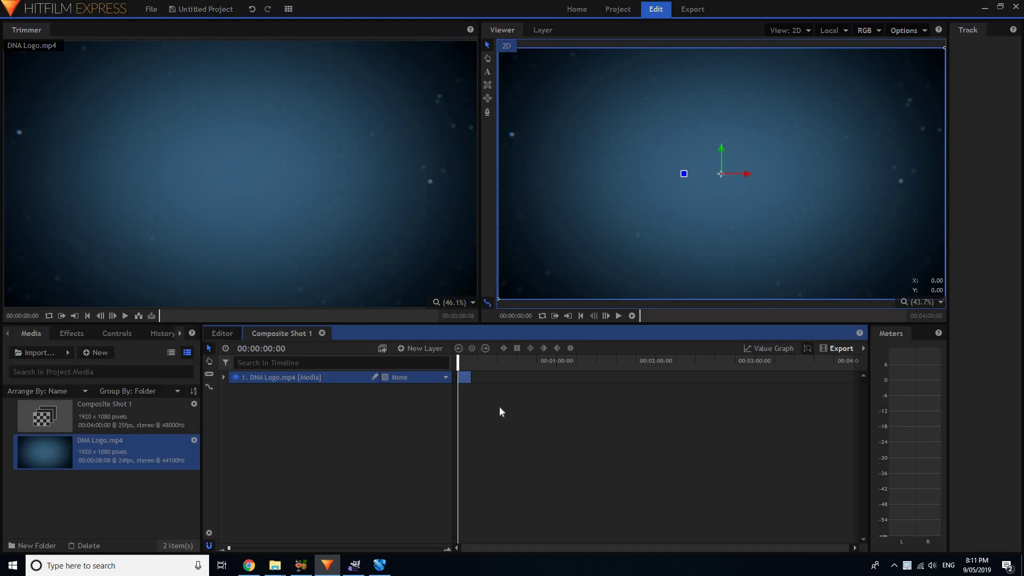
scroll(499, 405, up, 5)
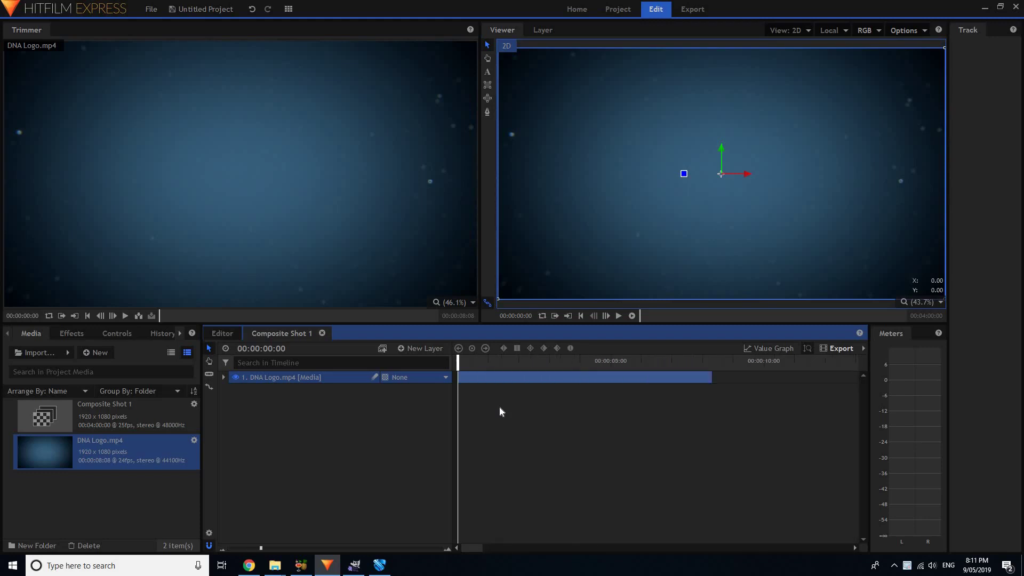
scroll(499, 411, up, 2)
scroll(499, 411, down, 2)
- Scrub to about three seconds, then play the composite shot from the start and stop
drag(459, 362, 452, 371)
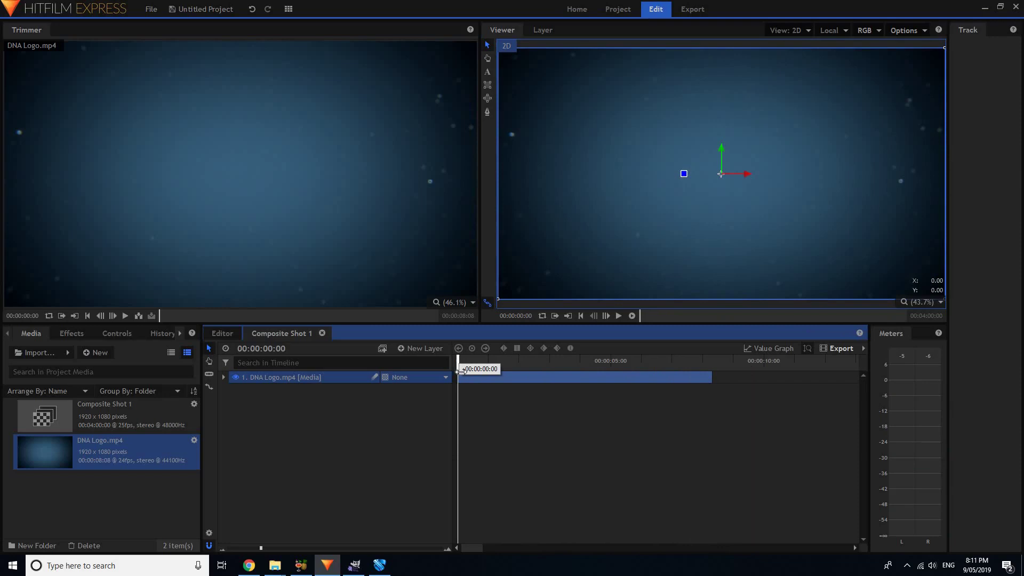
key(space)
click(451, 372)
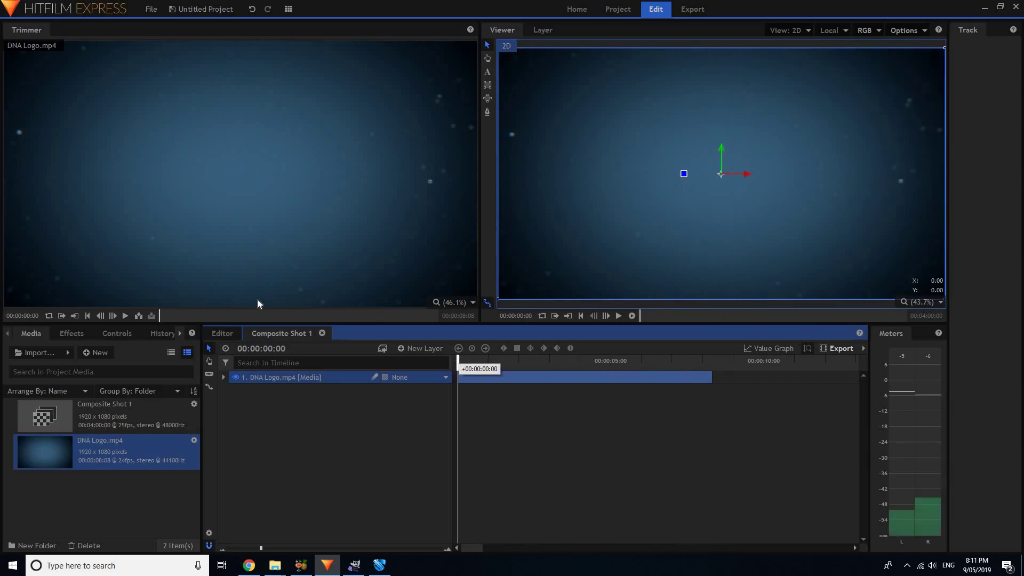
click(179, 333)
- Show the Text character and paragraph settings and pick the Text tool
click(180, 333)
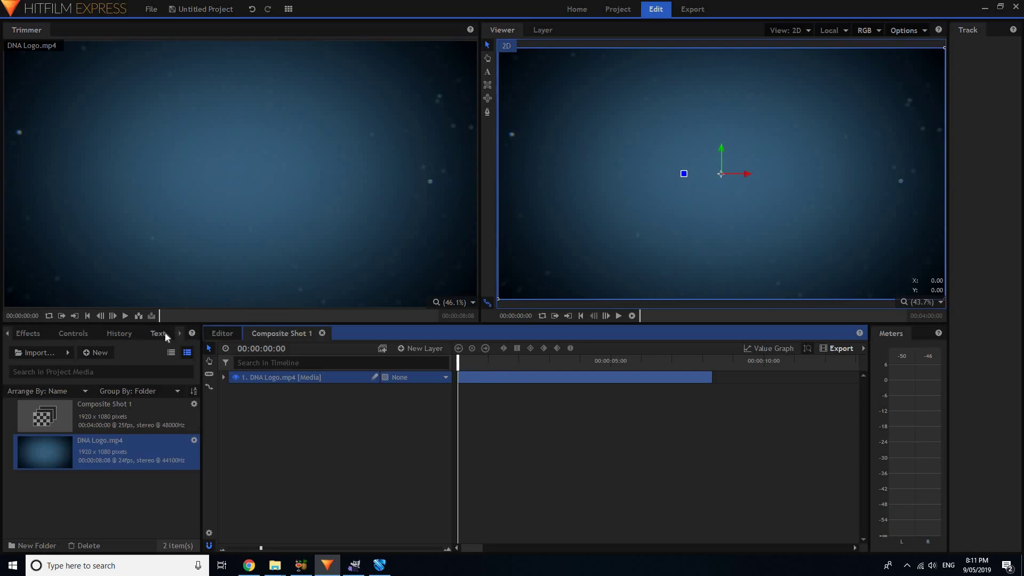
click(165, 332)
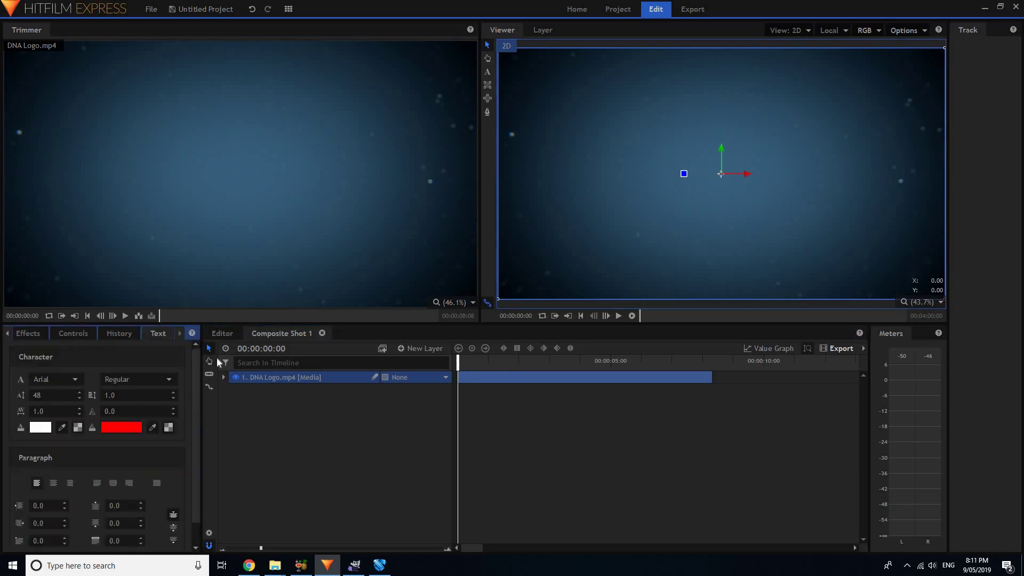
click(489, 73)
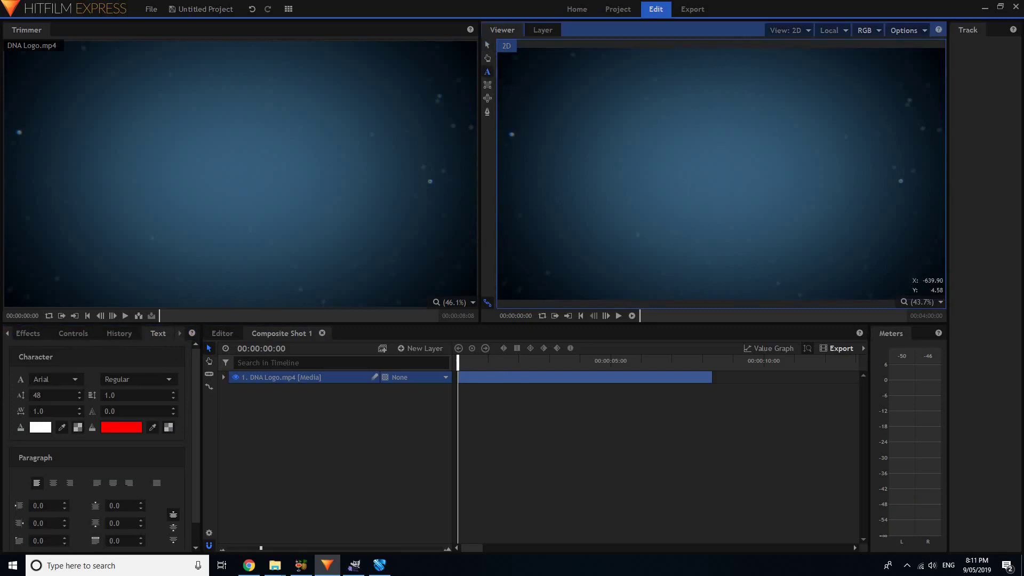
- Add a text layer in the upper-left reading 'Call Me Today on' followed by a phone number
click(580, 154)
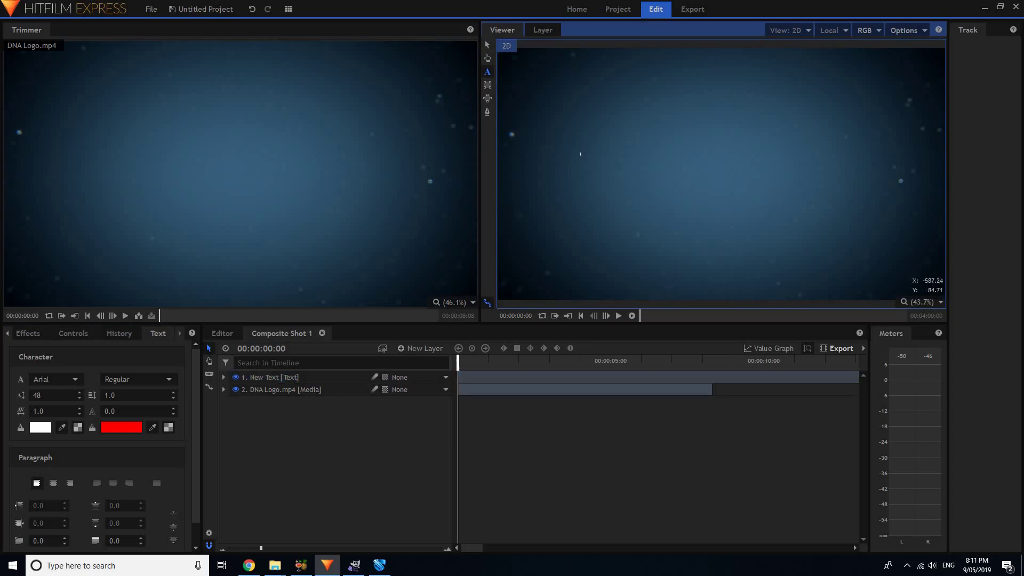
click(581, 153)
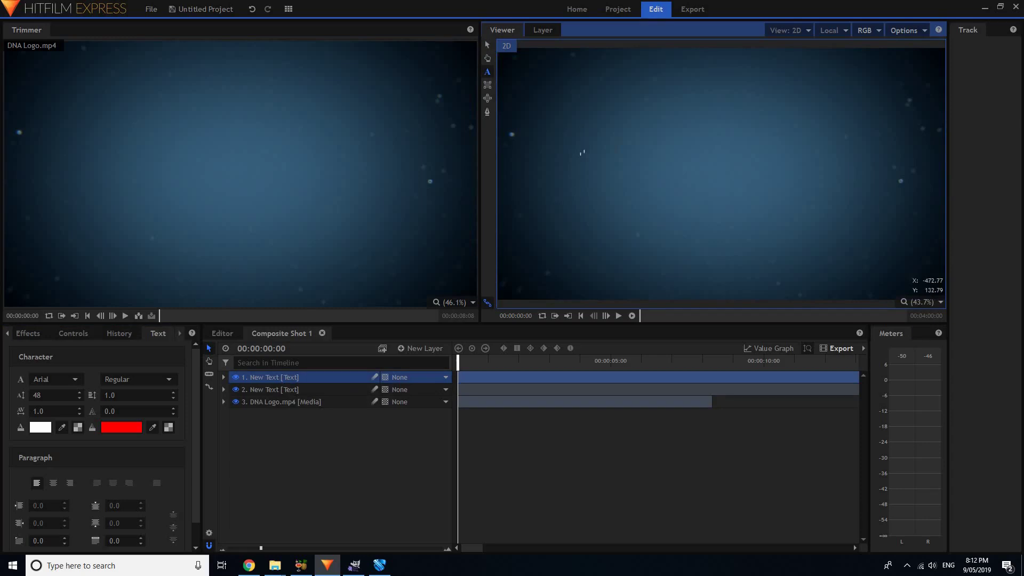
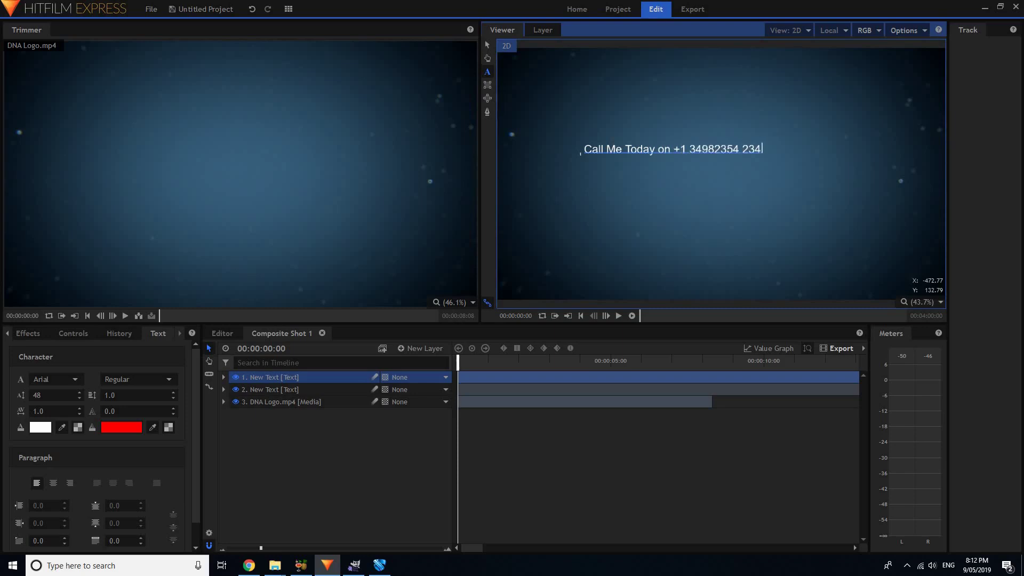
scroll(615, 143, up, 1)
click(622, 149)
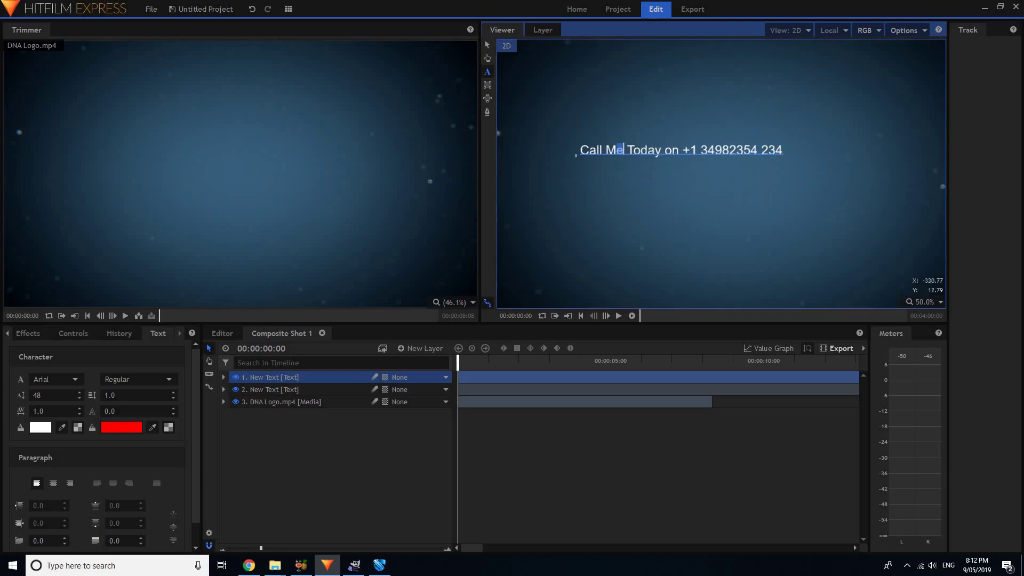
scroll(650, 171, up, 1)
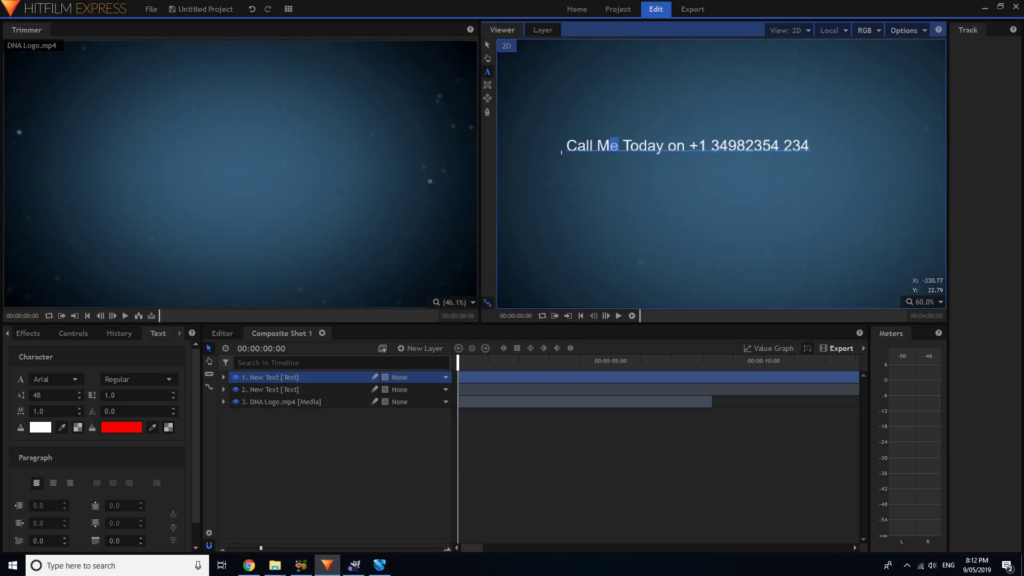
scroll(561, 152, down, 1)
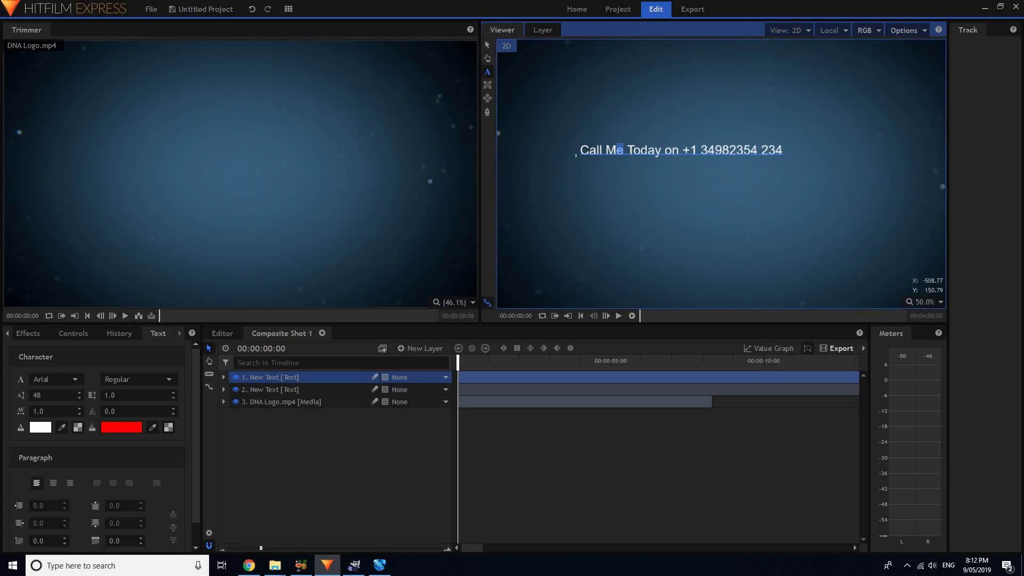
- Select the whole text line and colour it red
drag(576, 150, 785, 149)
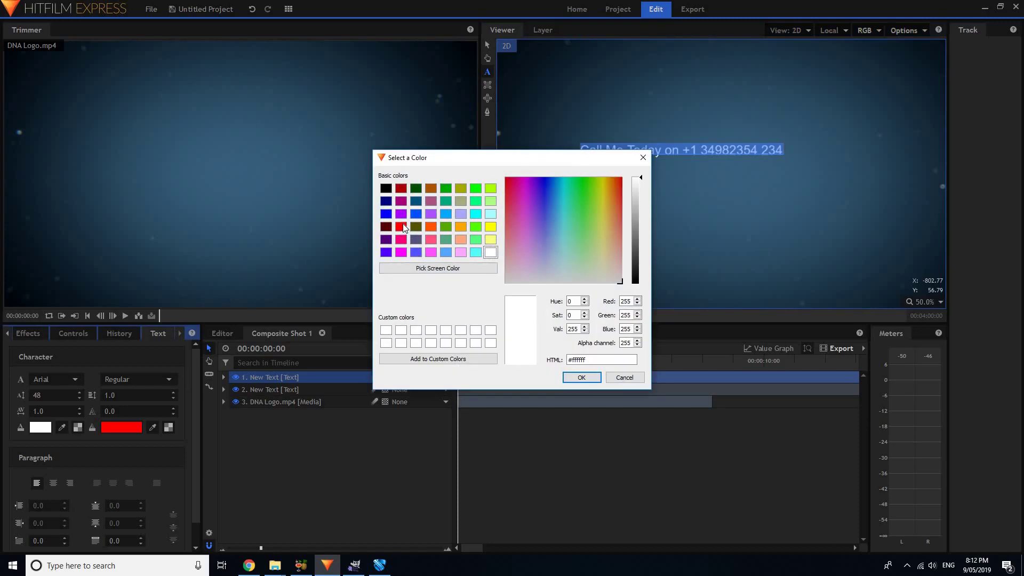
click(401, 227)
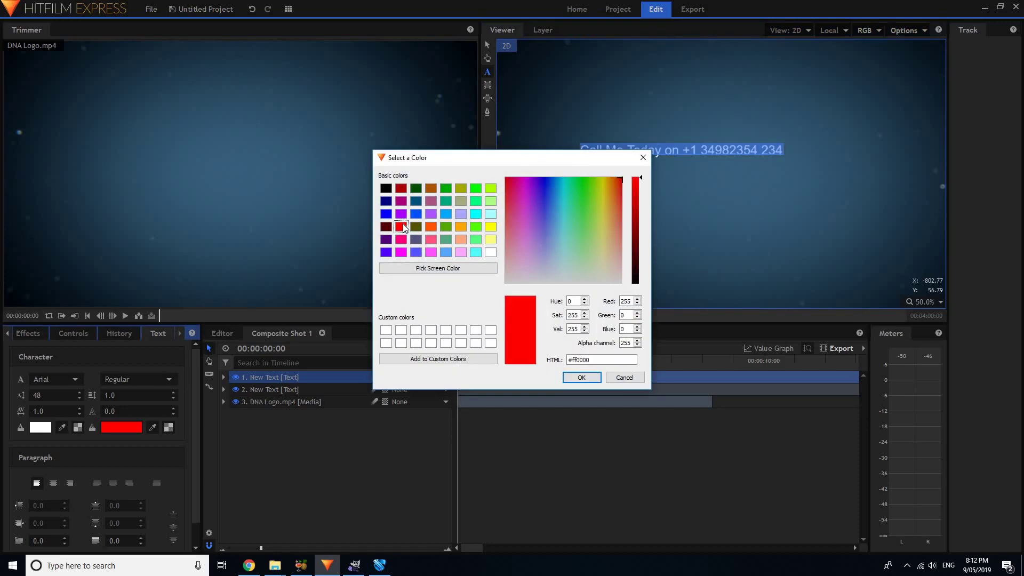
click(581, 377)
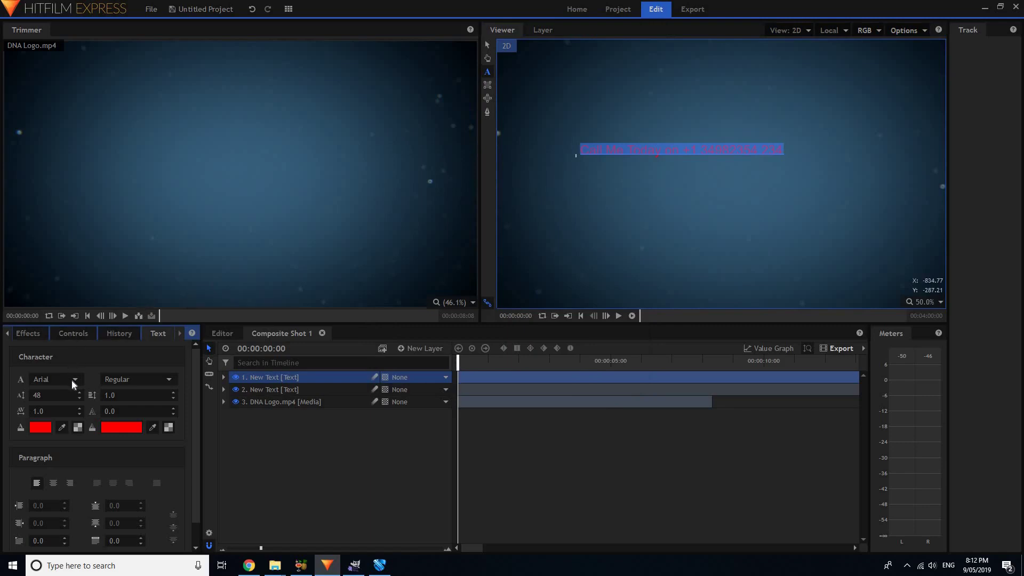
- Change the text font to Bauhaus 93, trying Angsana New first
click(71, 380)
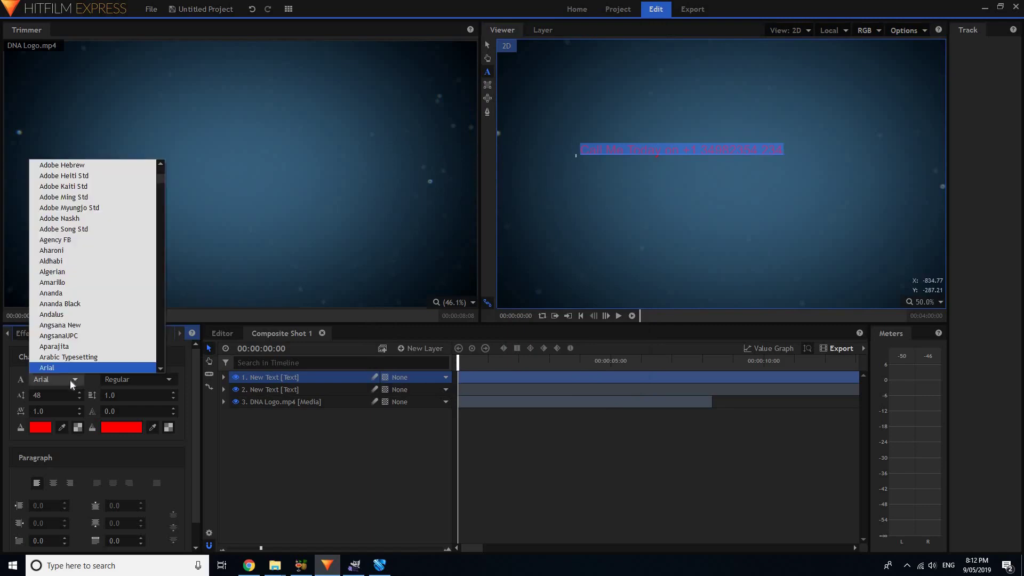
click(63, 325)
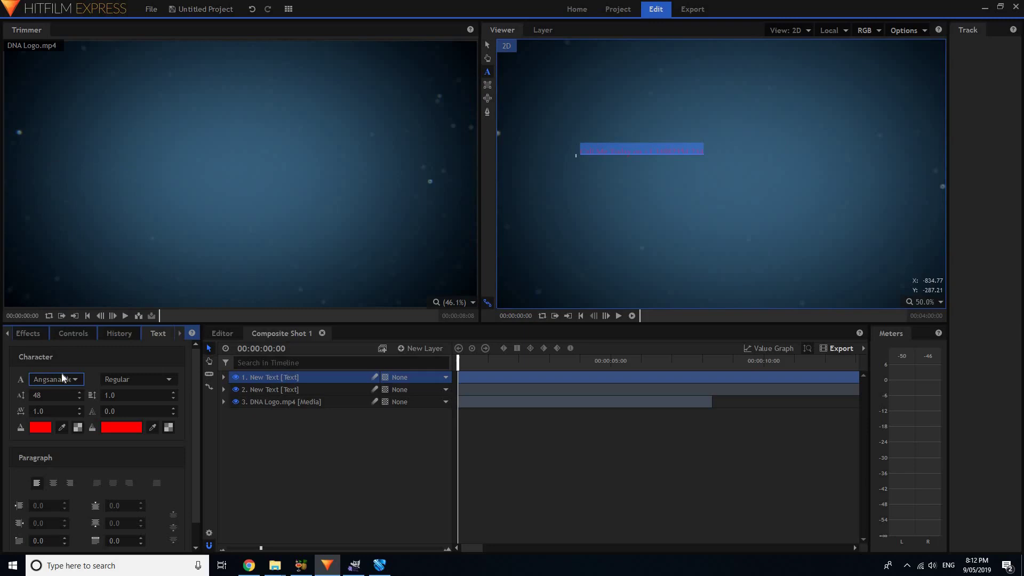
click(65, 381)
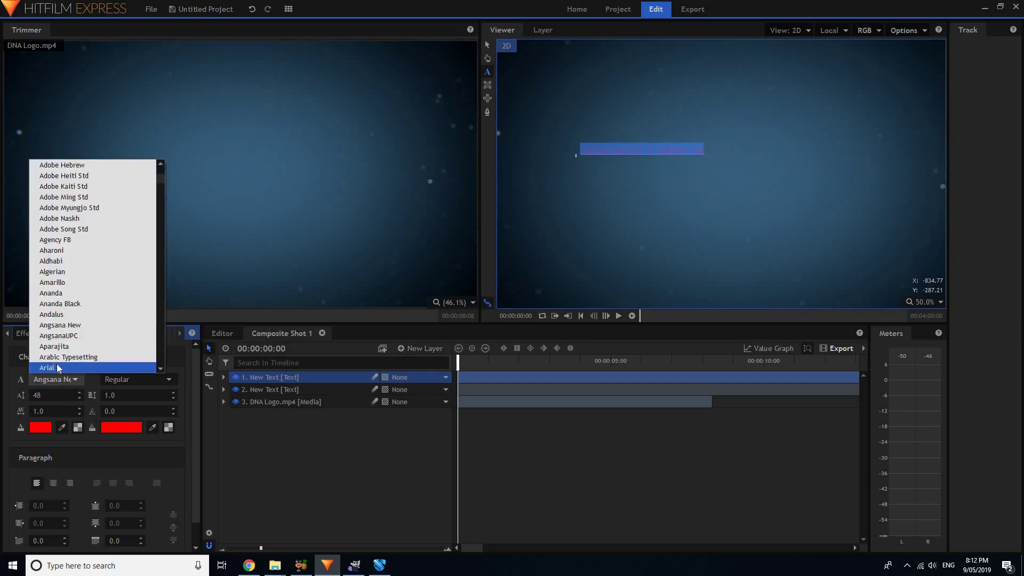
scroll(63, 321, down, 5)
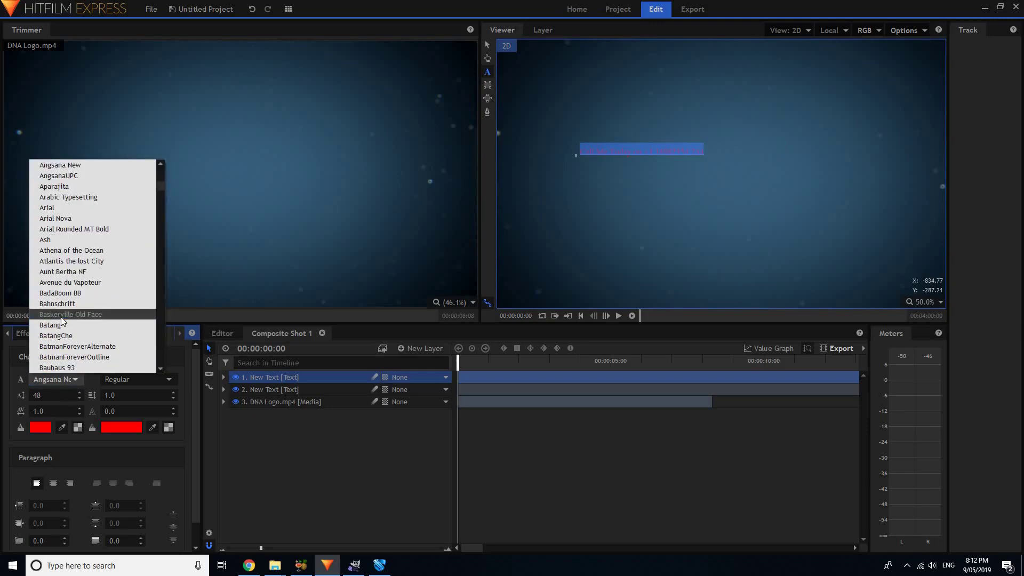
scroll(62, 320, down, 3)
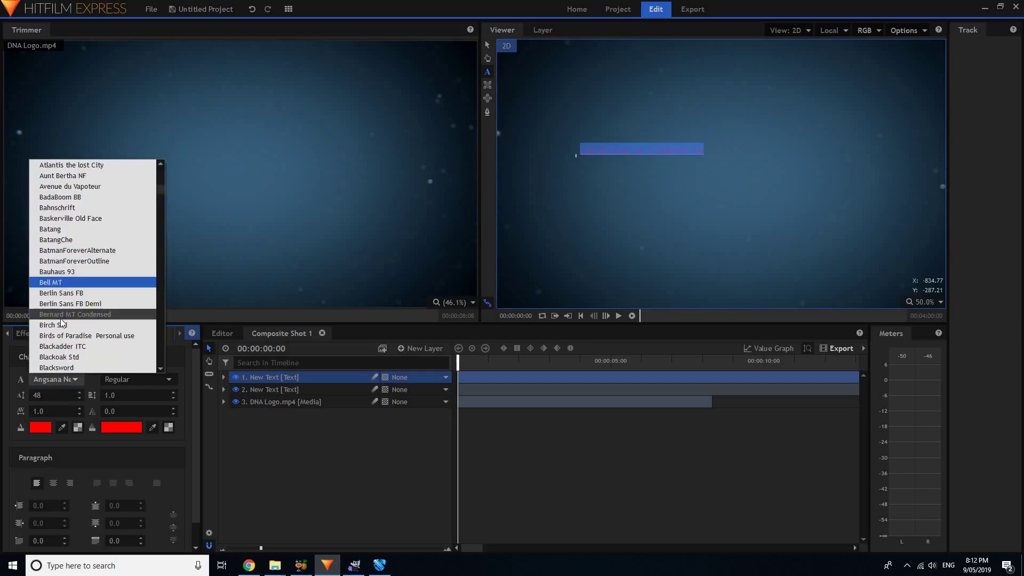
click(56, 272)
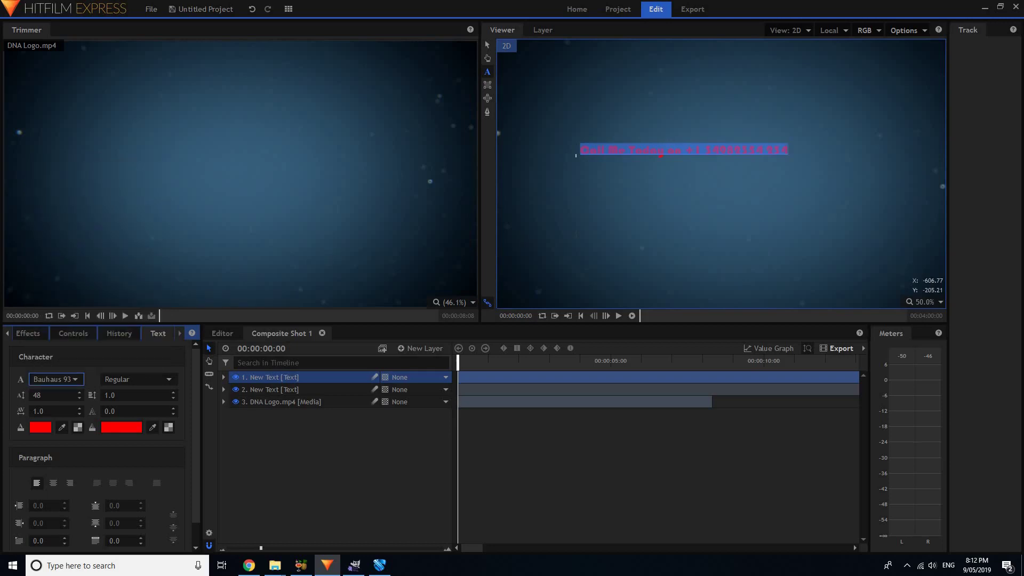
click(576, 155)
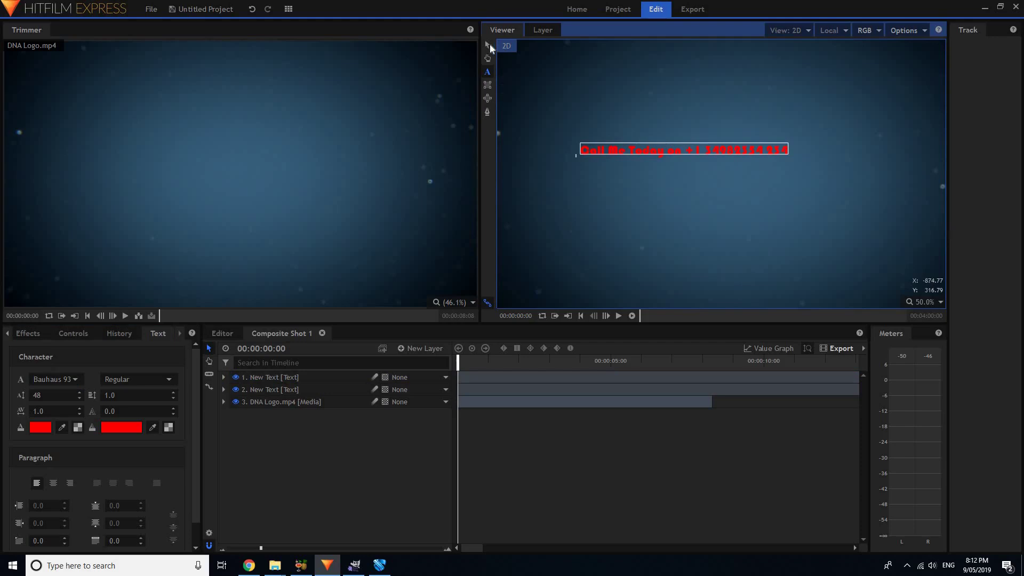
- Move the red text near the top of the frame and delete the spare second text layer
key(v)
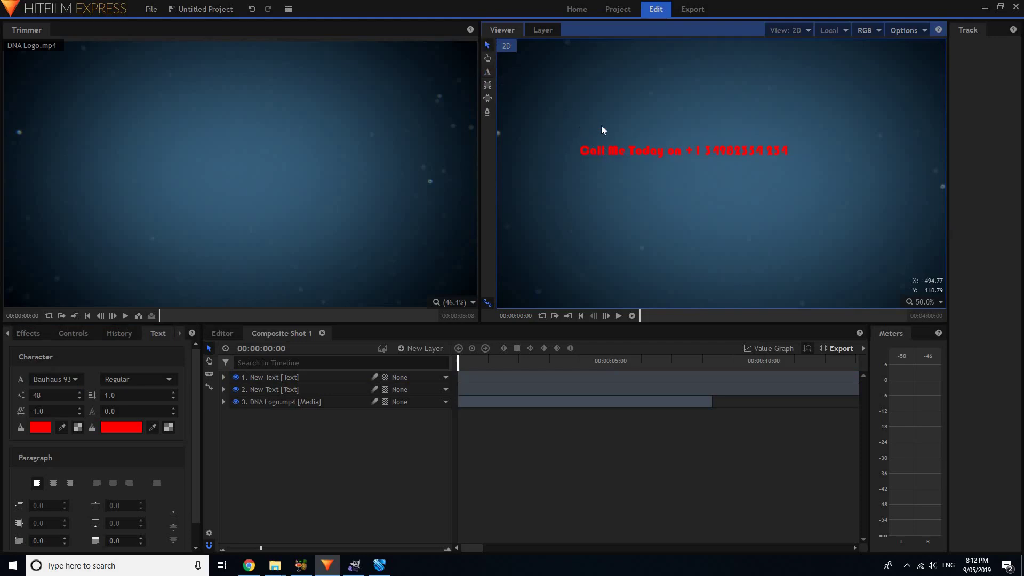
click(606, 151)
drag(606, 153, 662, 59)
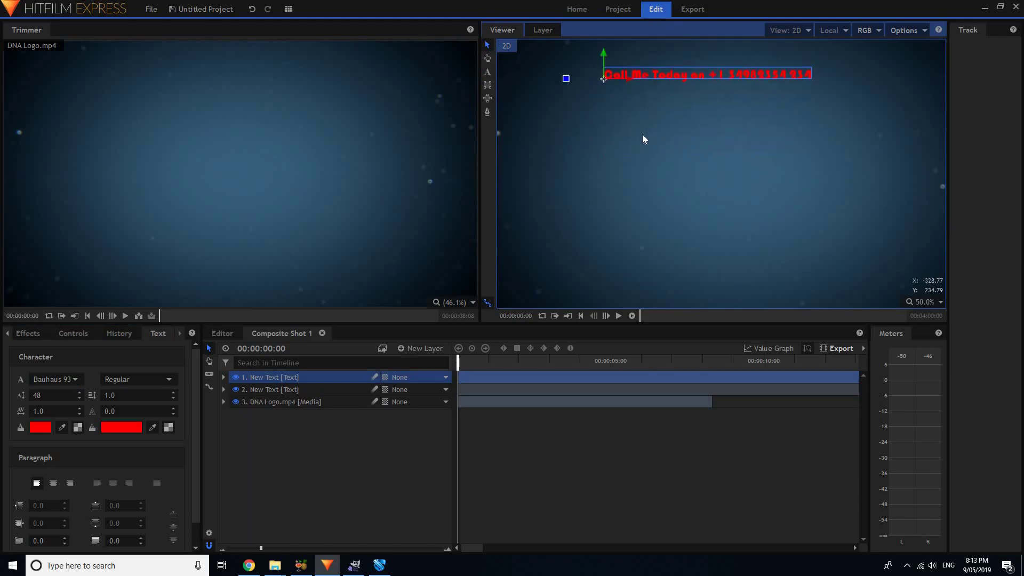
click(304, 390)
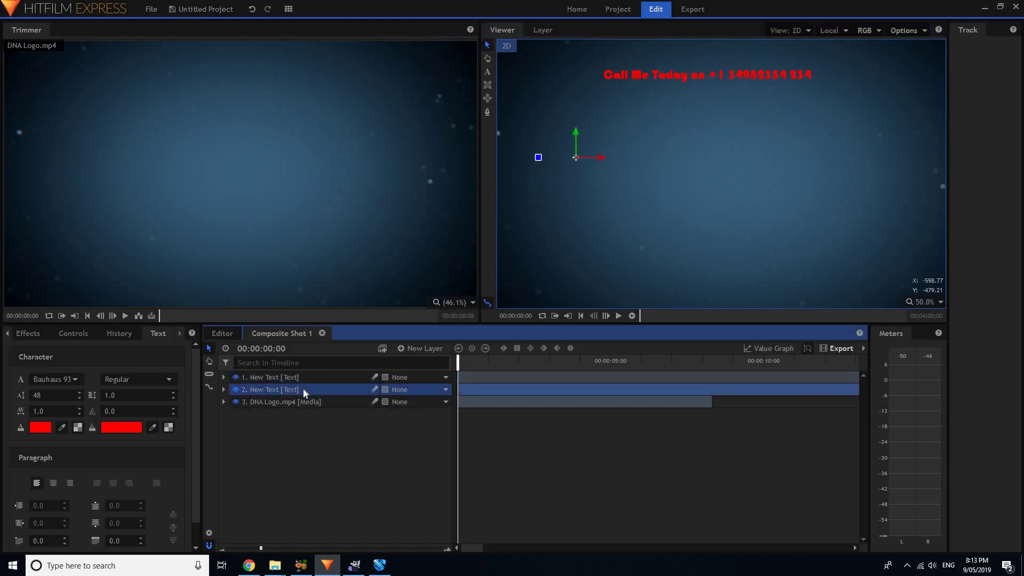
key(Delete)
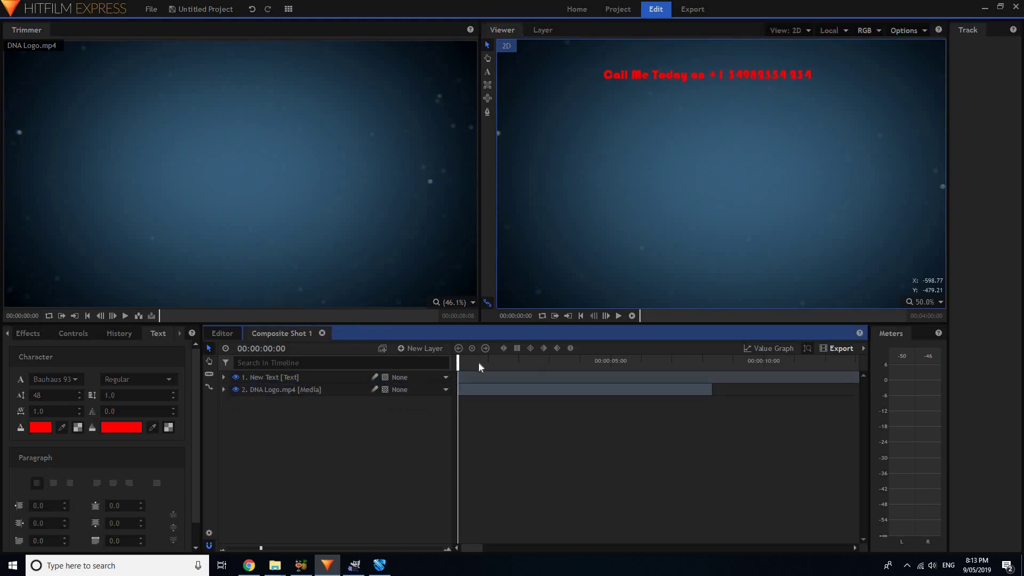
- Shorten the remaining text layer's duration on the timeline
click(311, 376)
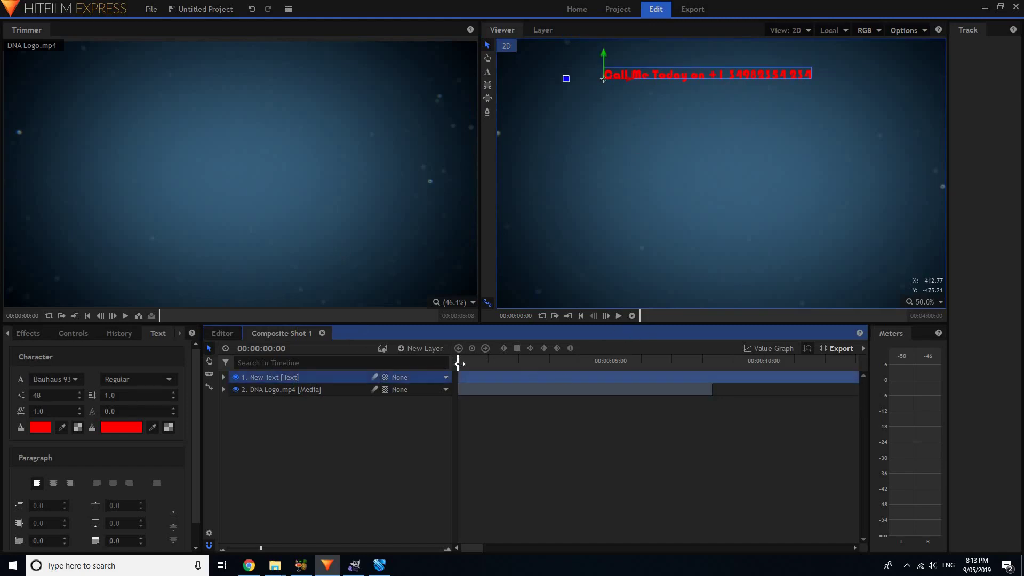
drag(459, 363, 525, 379)
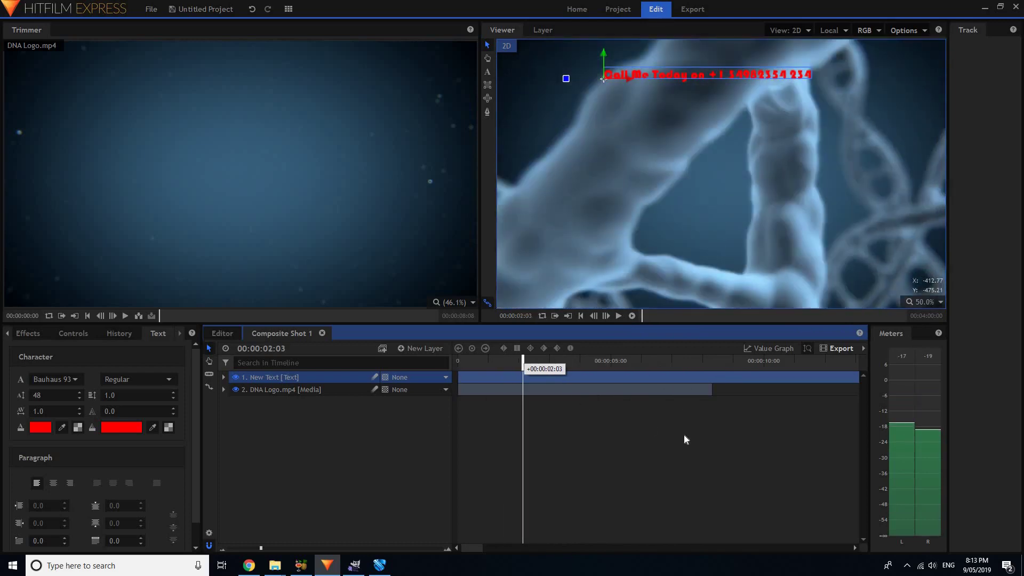
scroll(684, 435, down, 2)
scroll(683, 435, down, 3)
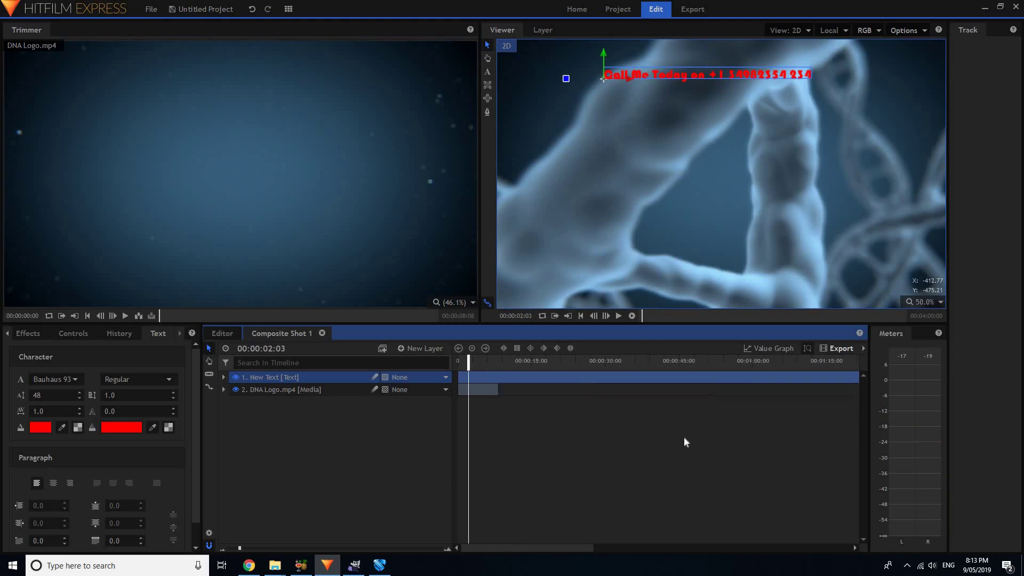
scroll(684, 436, down, 3)
drag(858, 378, 536, 376)
- Trim the text layer to start at 00:00:02:03 and end just before the DNA clip
scroll(680, 435, up, 3)
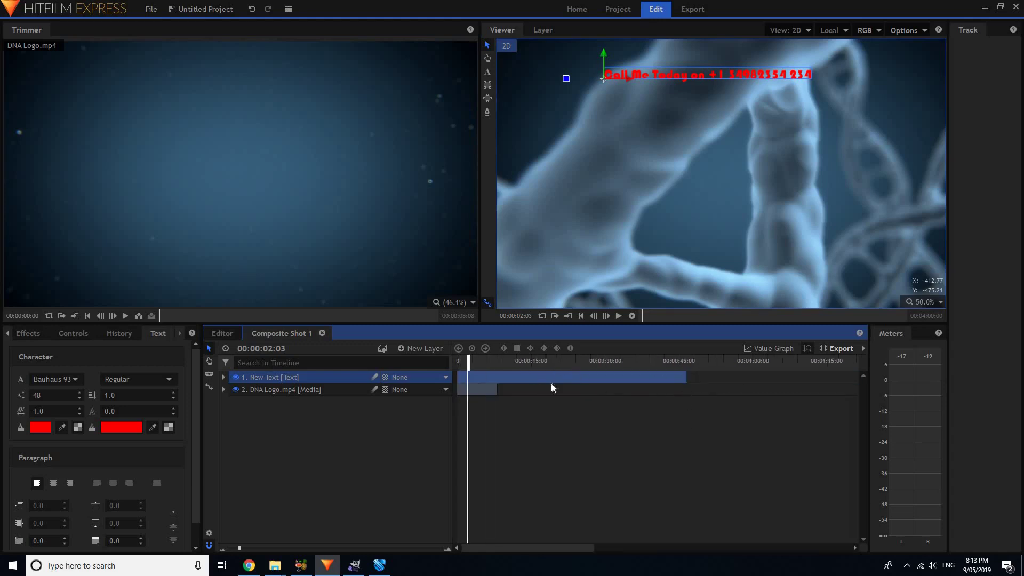
scroll(613, 439, up, 3)
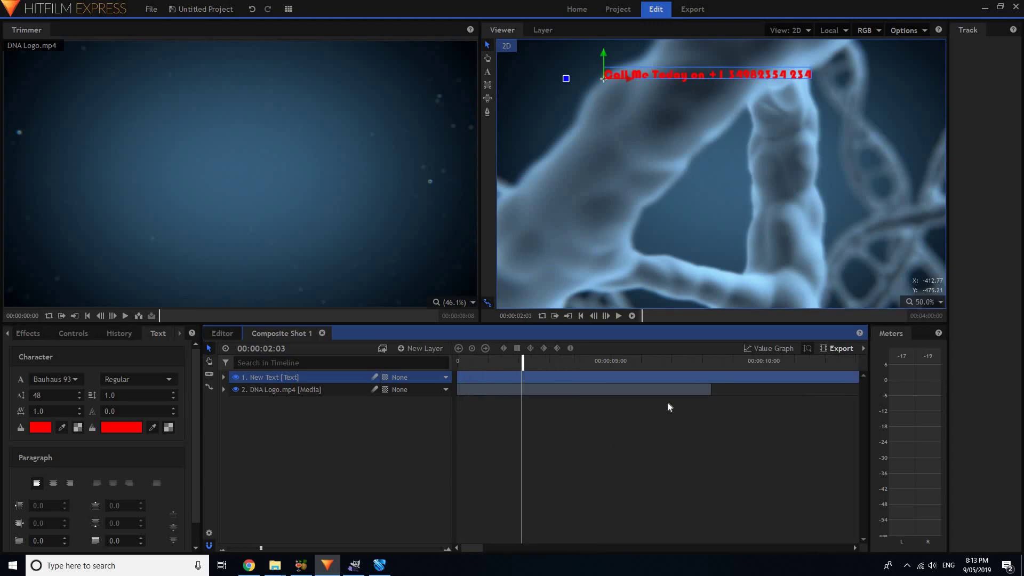
scroll(667, 407, down, 2)
drag(586, 383, 578, 383)
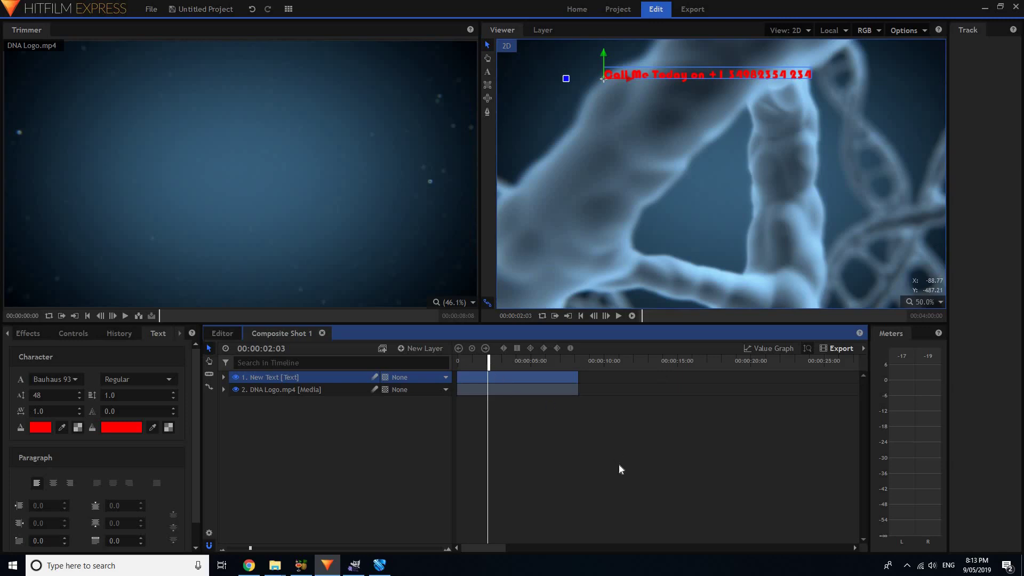
scroll(619, 469, up, 3)
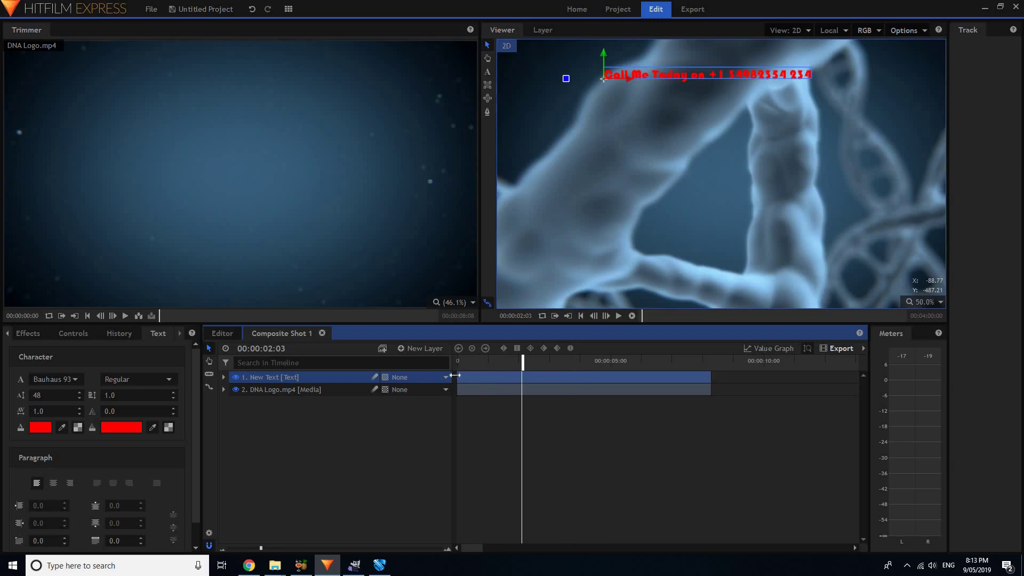
drag(506, 372, 670, 335)
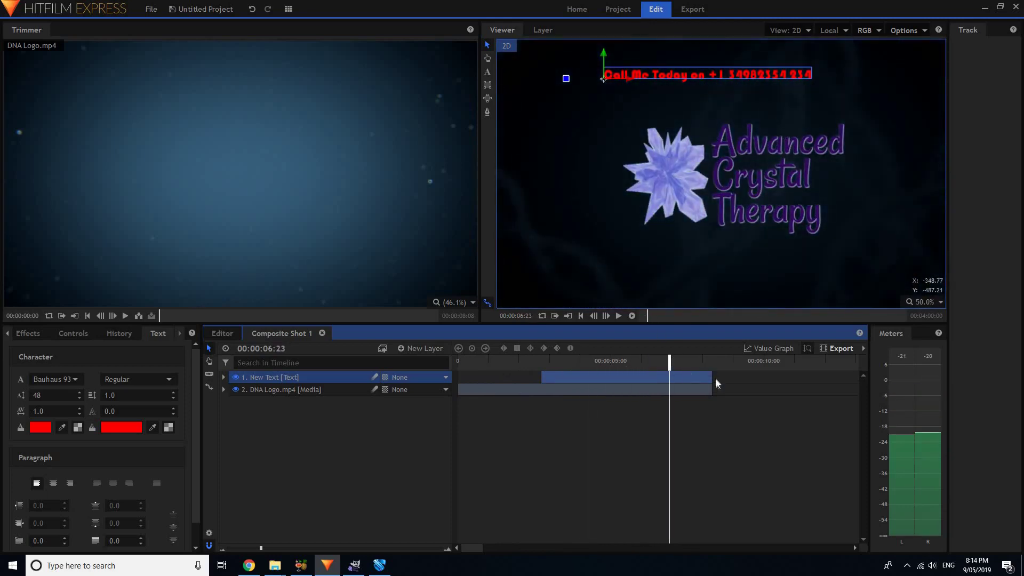
drag(711, 376, 688, 376)
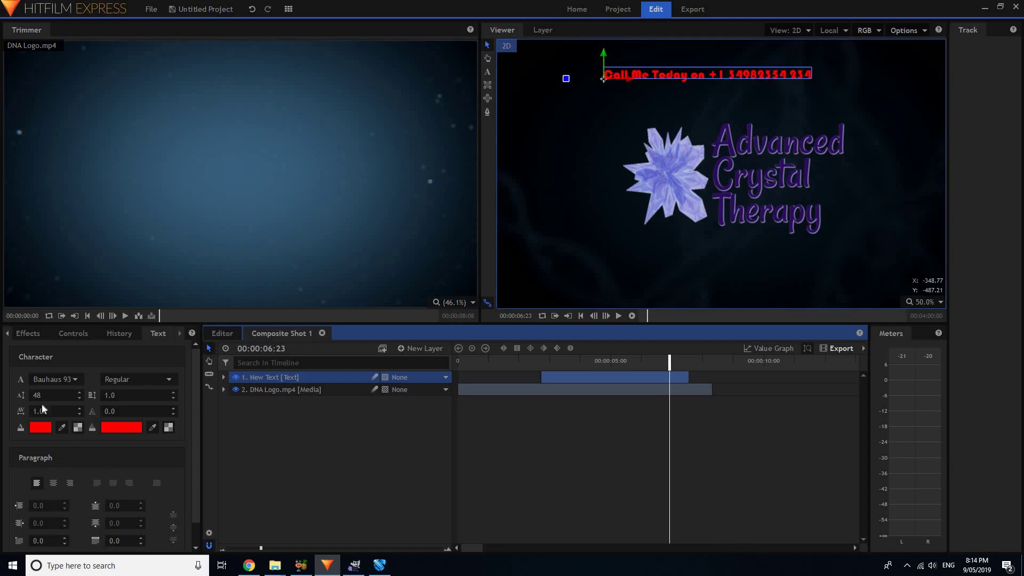
- Start a new project, dismissing the unsaved-changes prompt
click(151, 9)
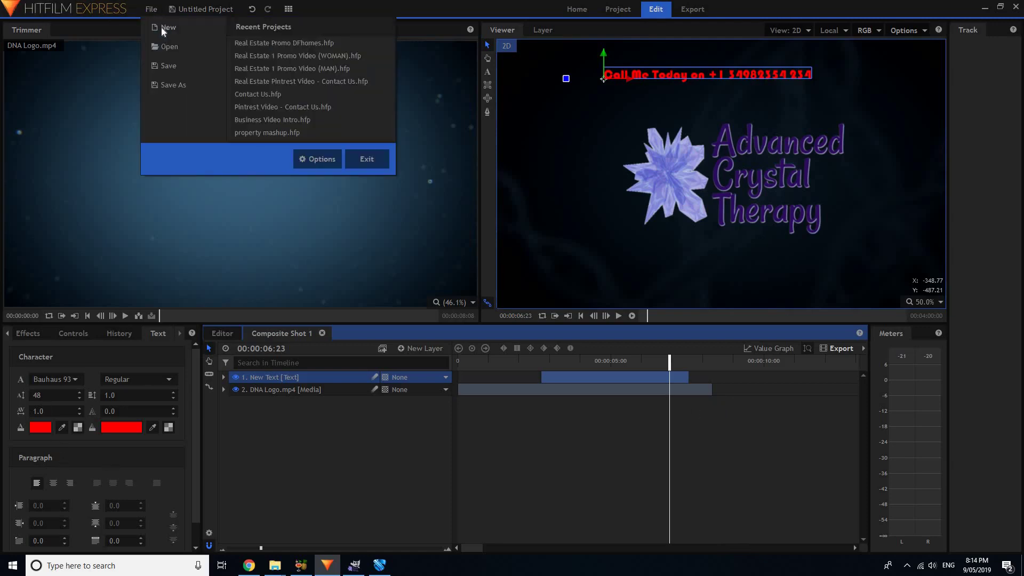
click(366, 159)
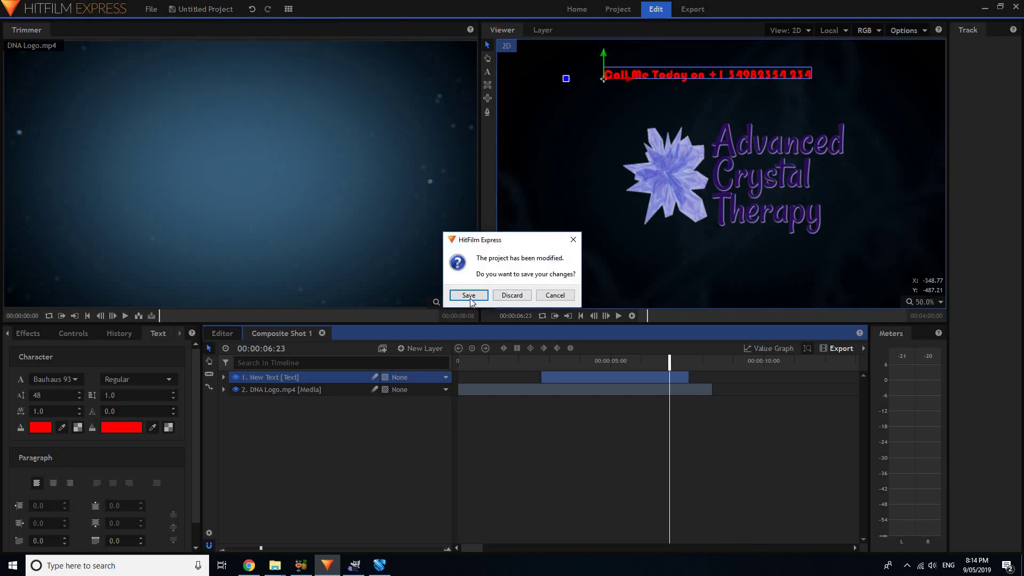
click(510, 297)
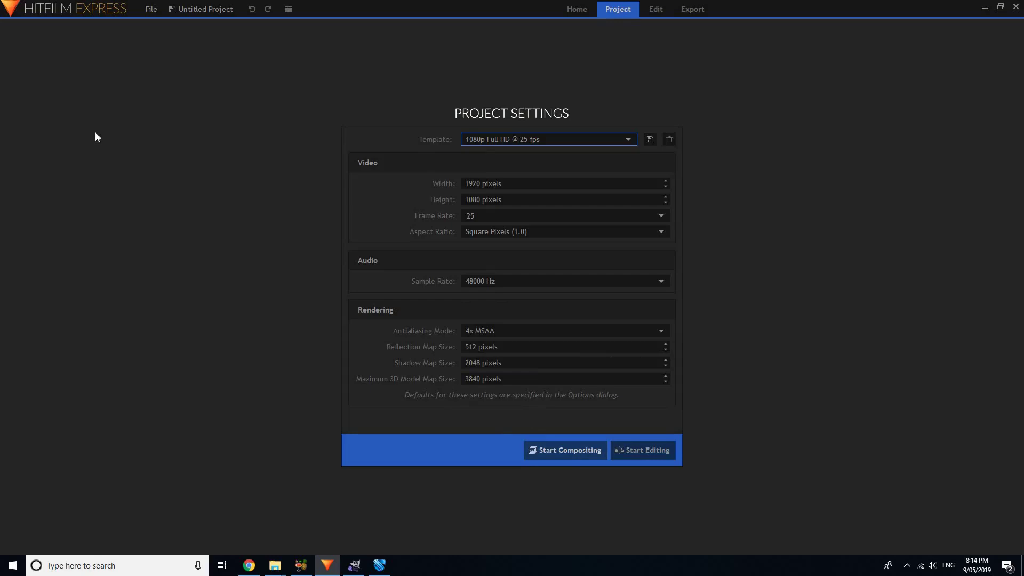
- Begin with a composite shot and import Chemist Mixing Fluids.mp4
click(558, 448)
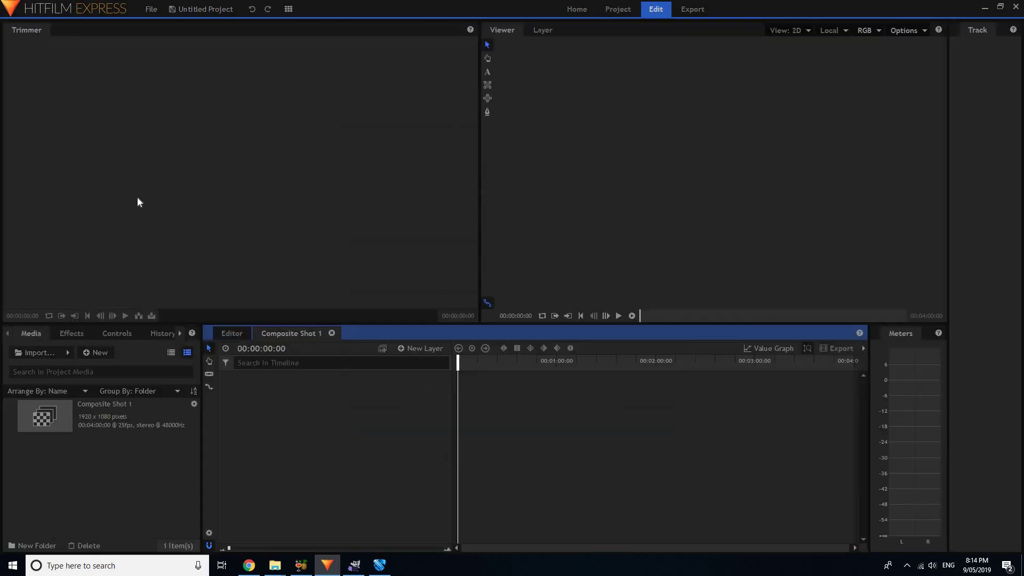
click(34, 352)
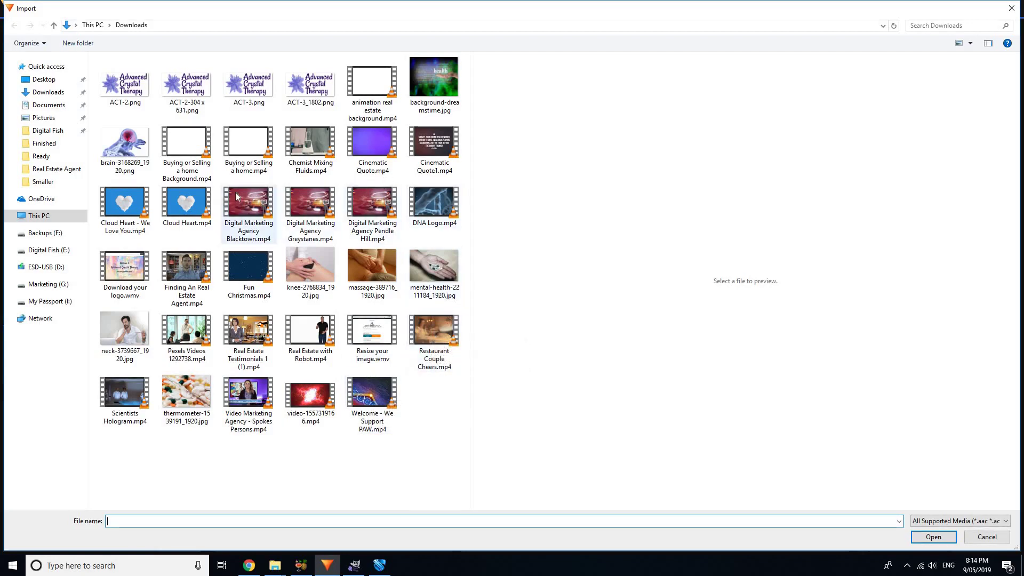
double_click(307, 160)
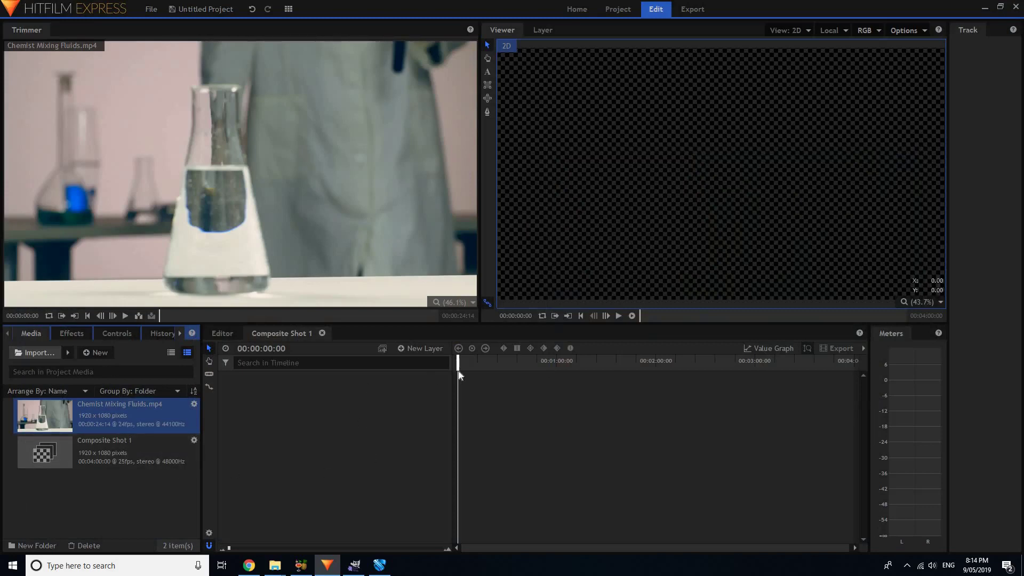
- Add Chemist Mixing Fluids.mp4 as layer 1 of Composite Shot 1 and scrub partway through
drag(142, 419, 408, 455)
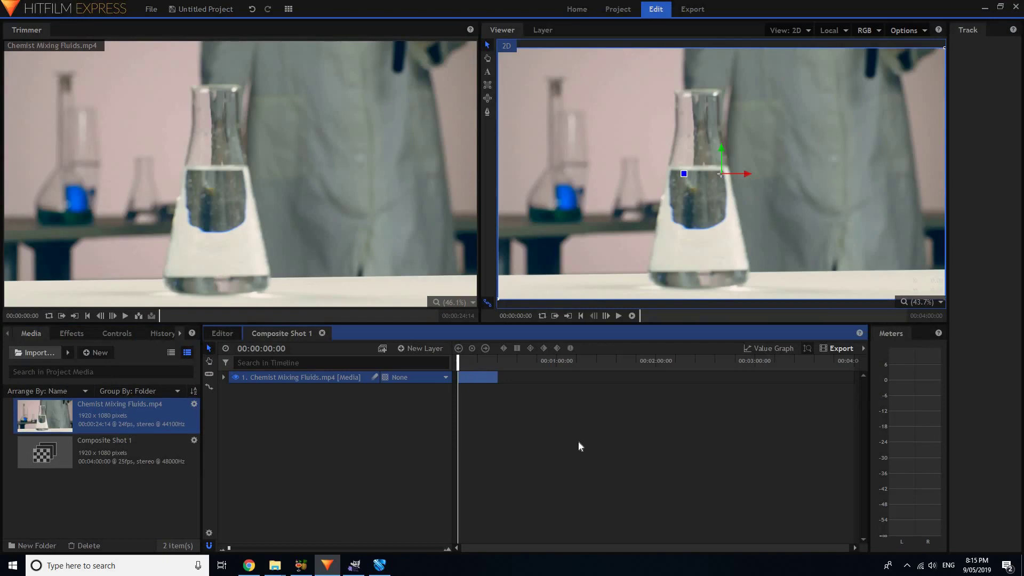
scroll(580, 447, up, 5)
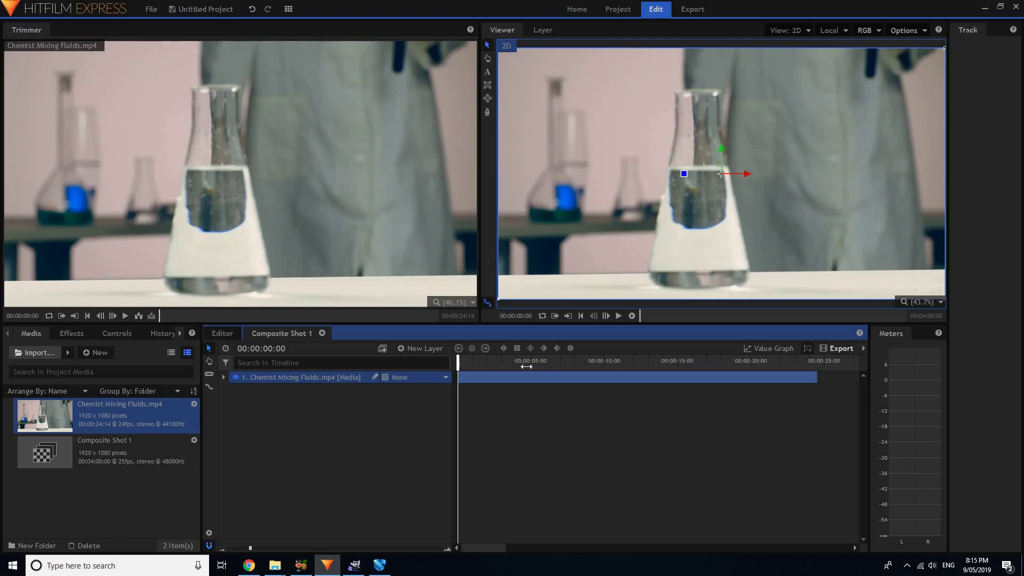
drag(526, 366, 697, 364)
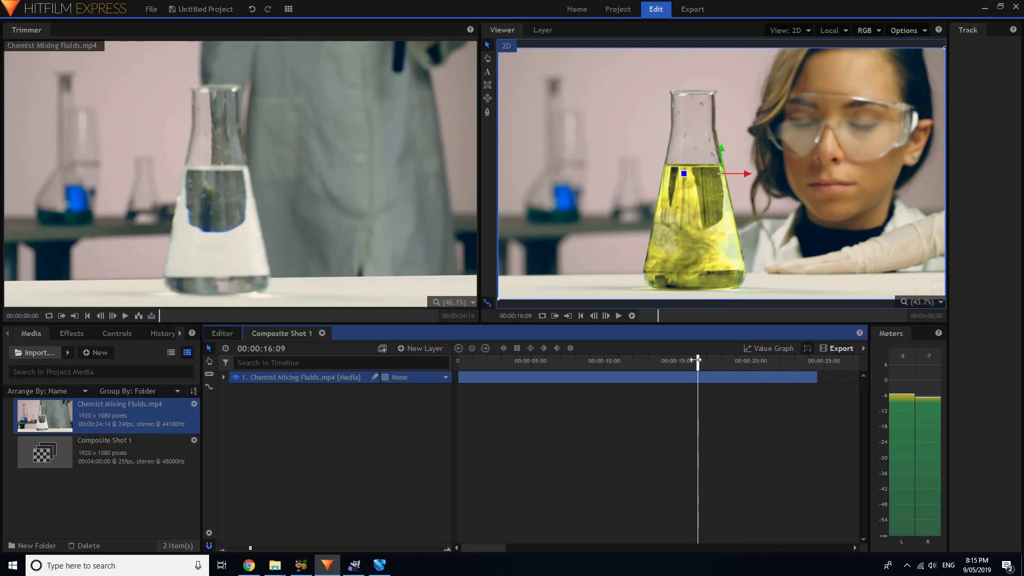
- Expand the chemist layer's Transform properties and set a 100% Scale keyframe at 00:00:16:09
click(224, 377)
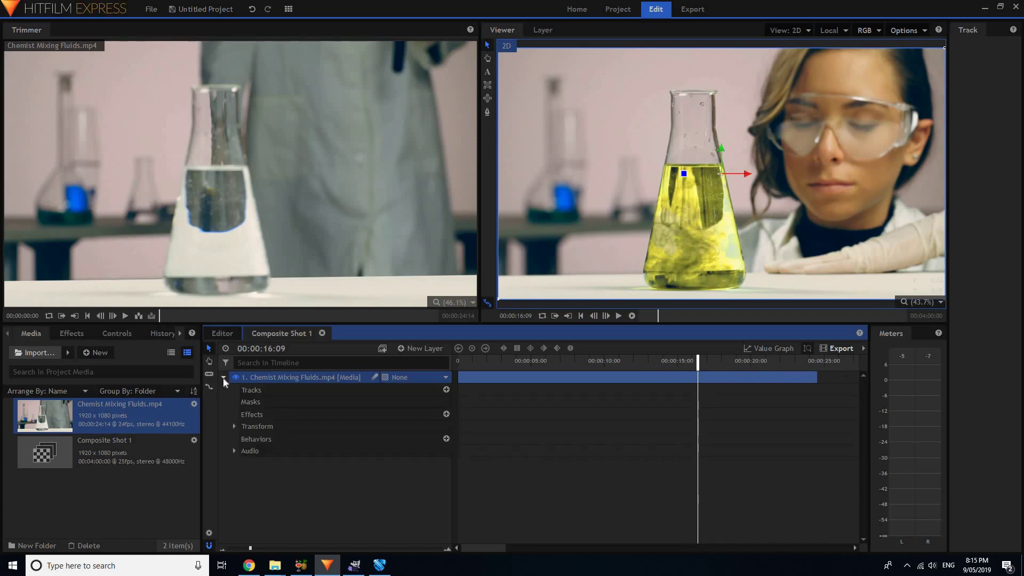
click(233, 427)
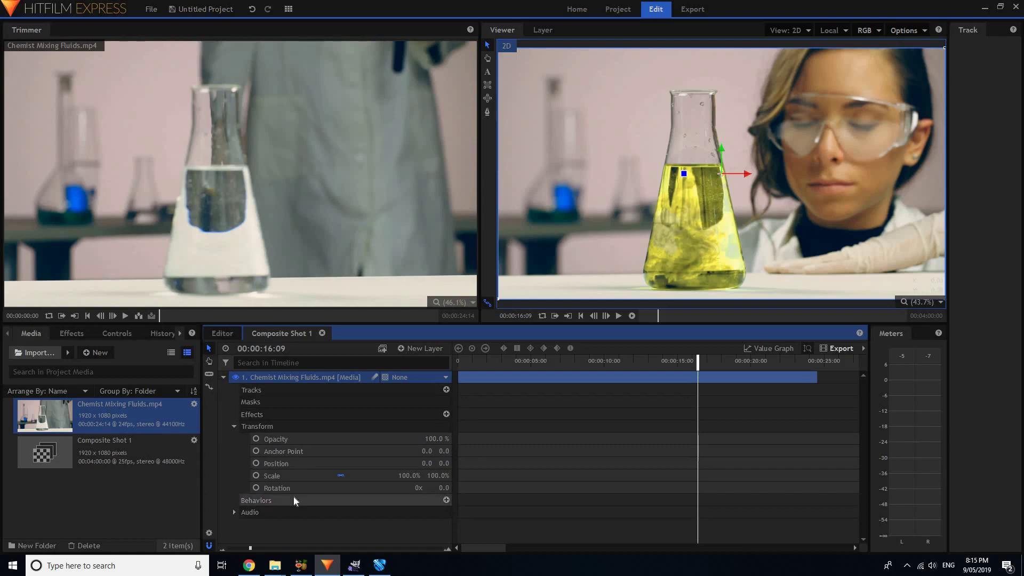
click(234, 513)
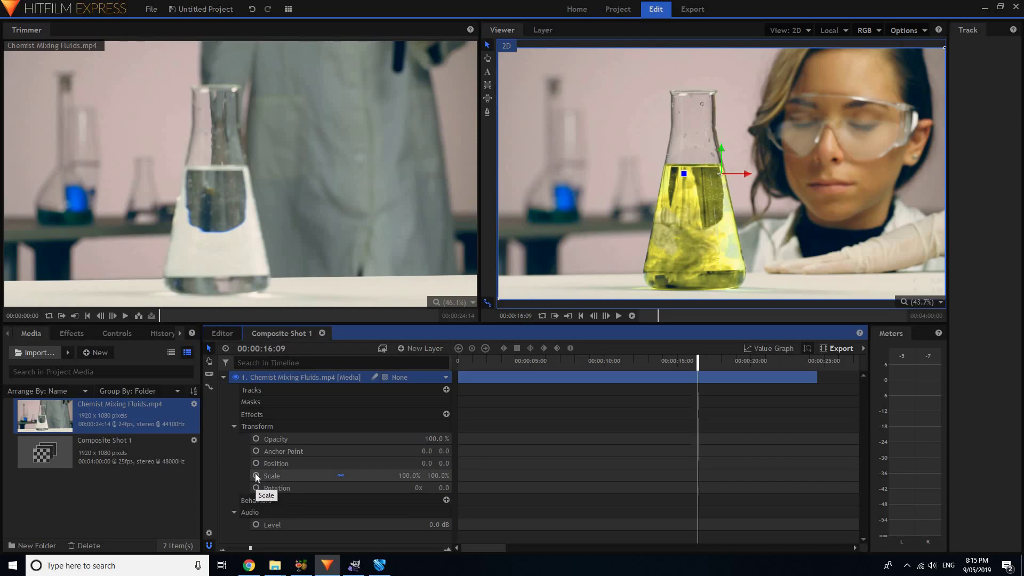
click(256, 476)
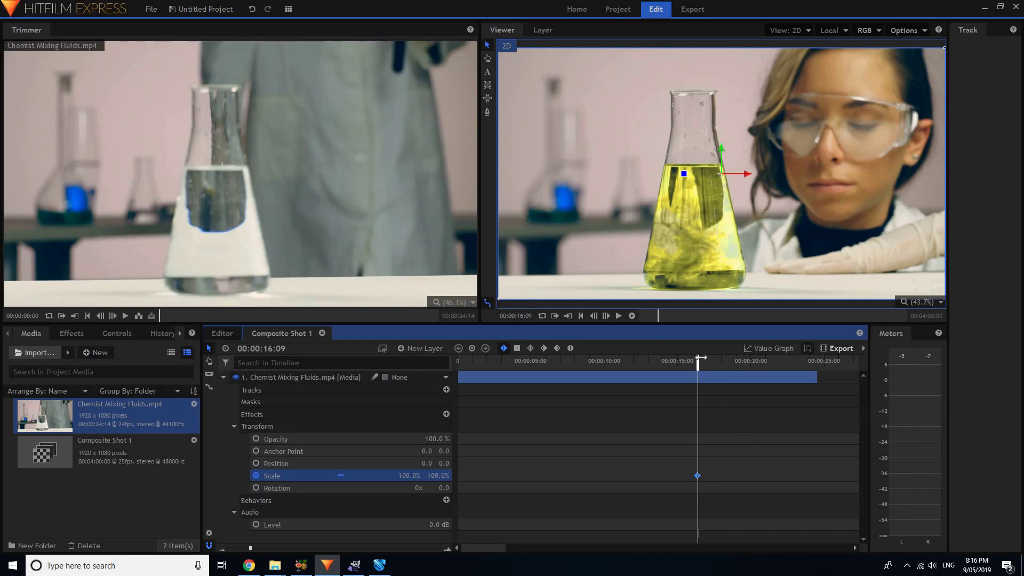
- At 00:00:23:03 raise Scale to 151% for a second keyframe, undoing a stray one, then review
drag(700, 358, 798, 363)
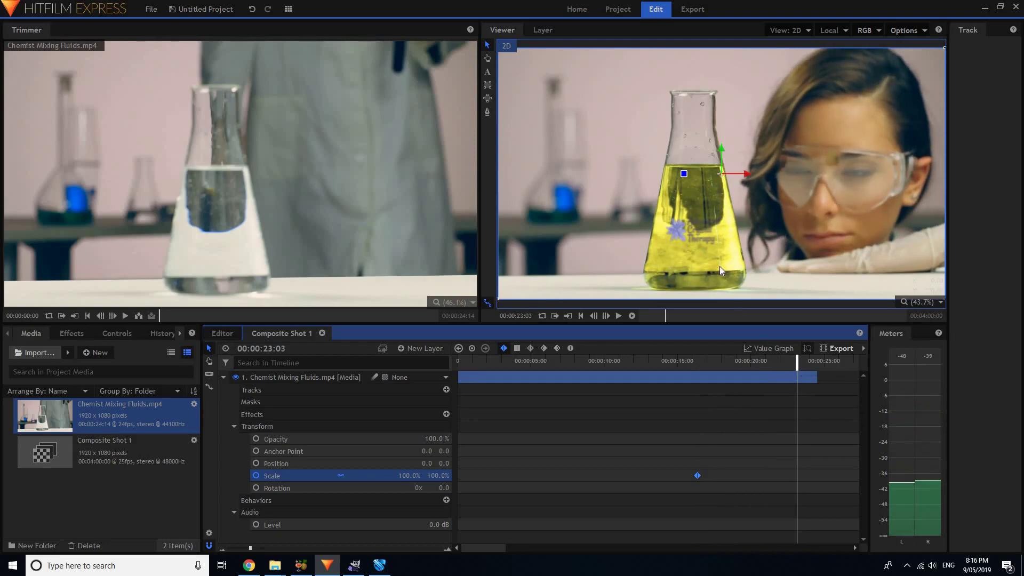
scroll(719, 267, up, 5)
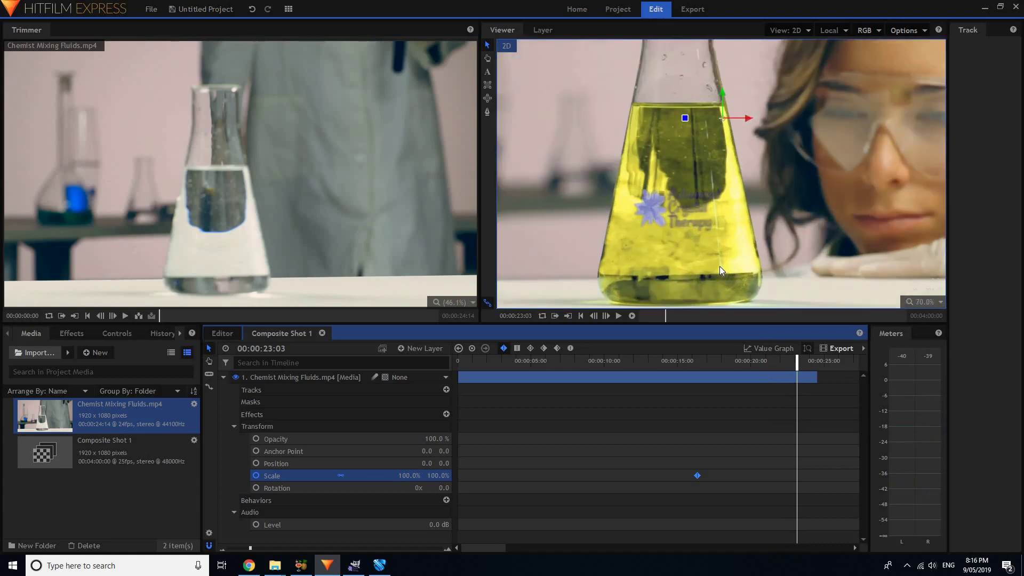
scroll(719, 267, up, 2)
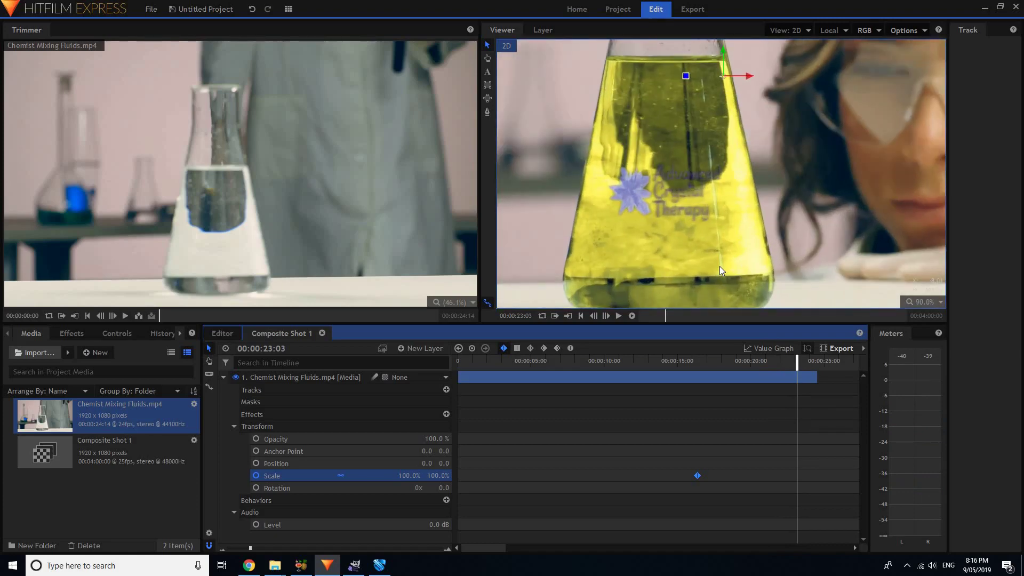
scroll(719, 267, up, 1)
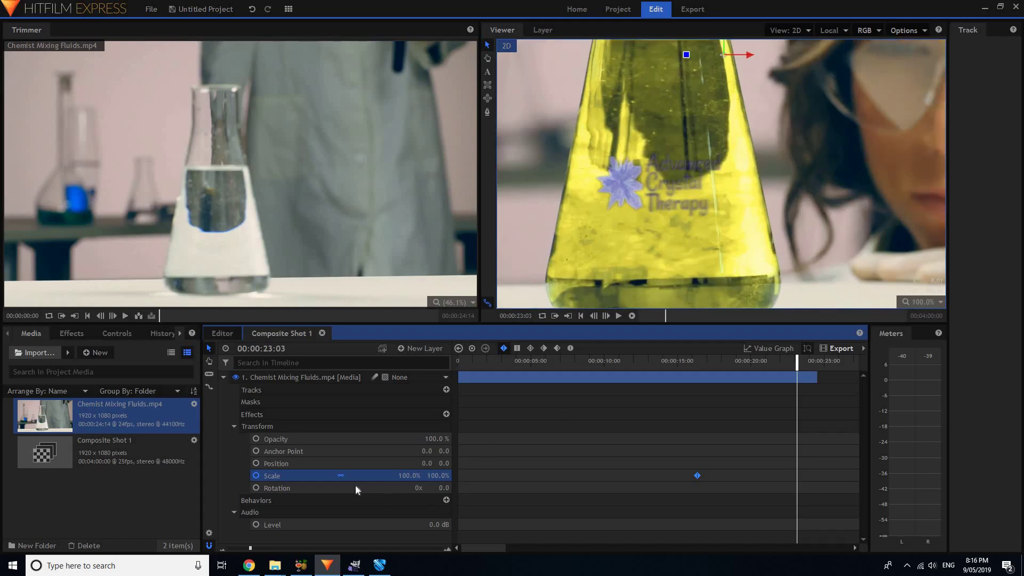
click(256, 476)
click(255, 476)
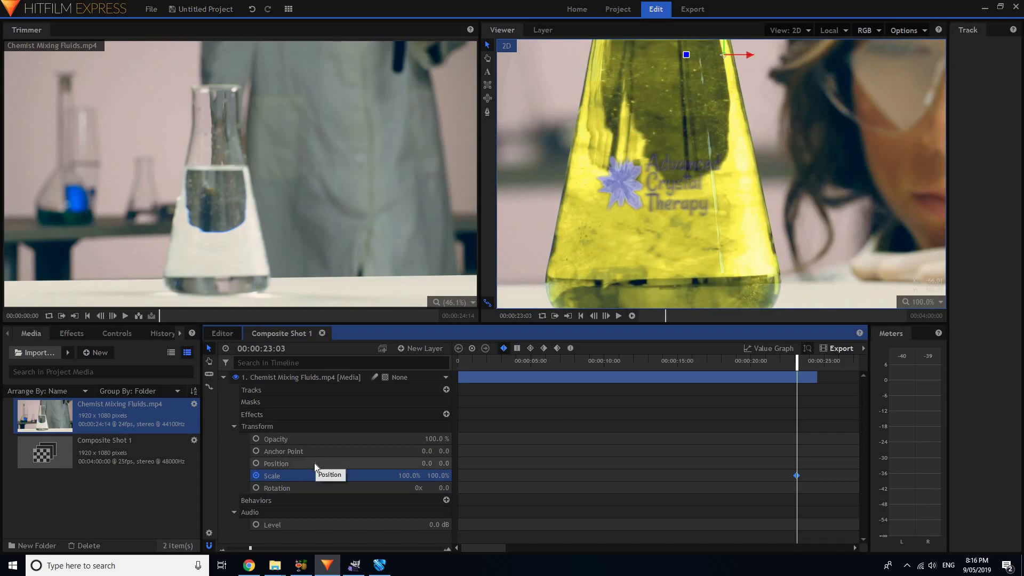
key(ctrl+z)
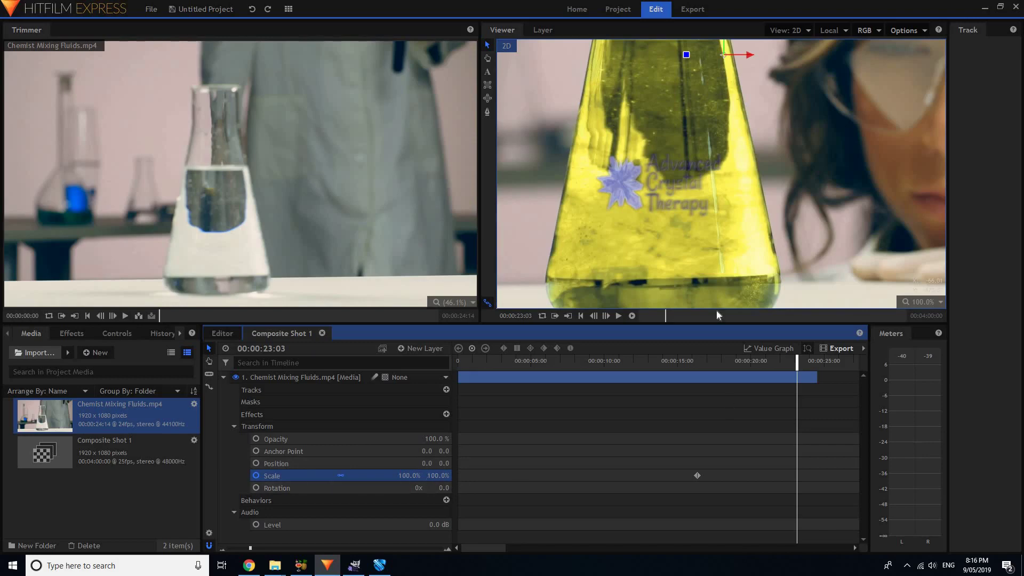
scroll(688, 258, down, 5)
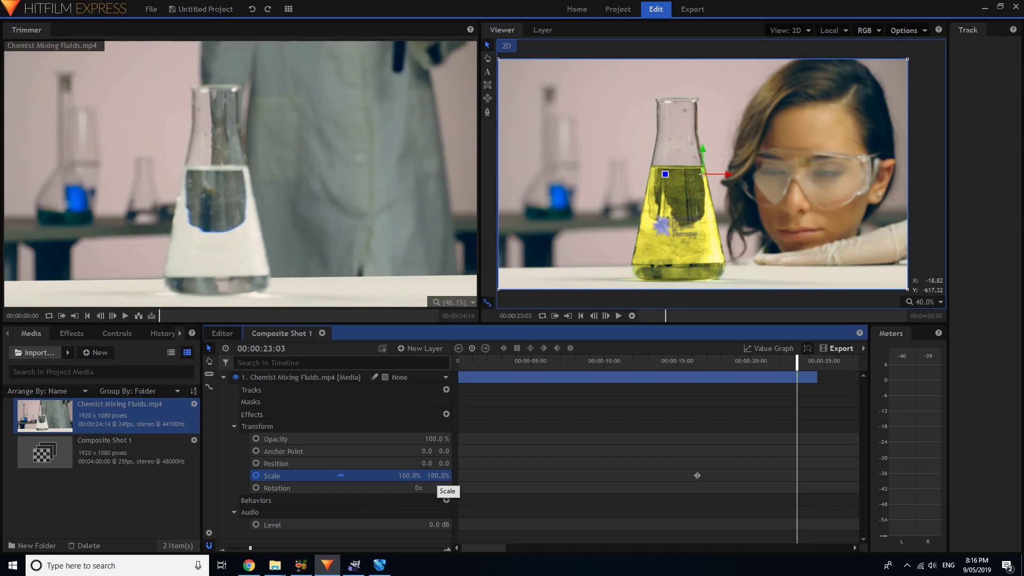
drag(435, 476, 469, 477)
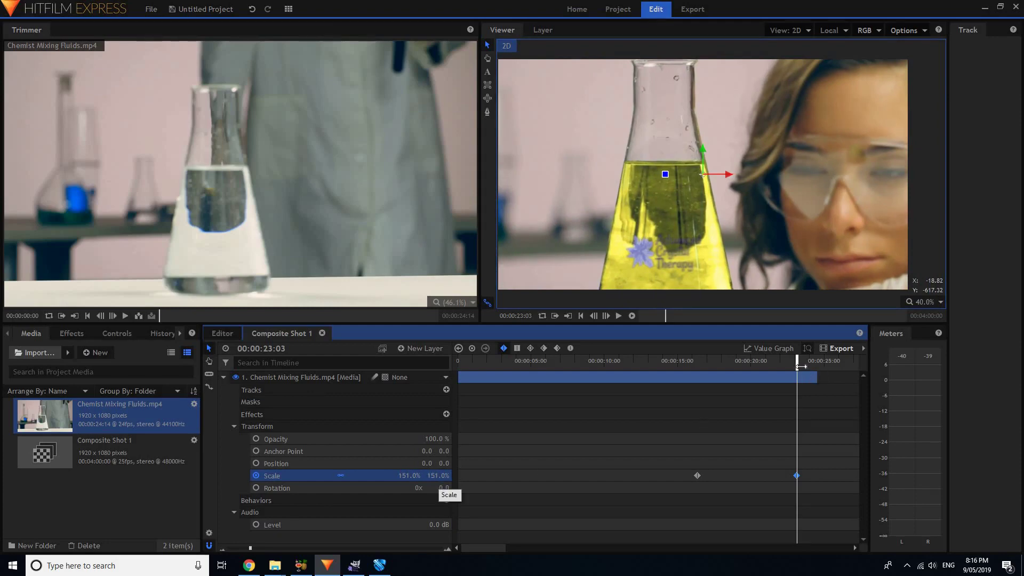
drag(798, 361, 697, 474)
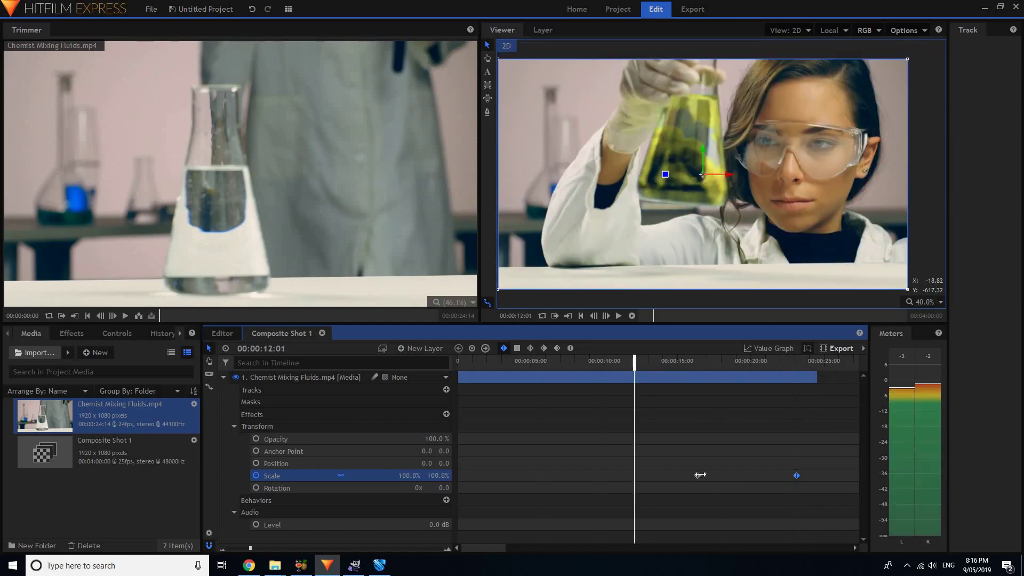
click(618, 316)
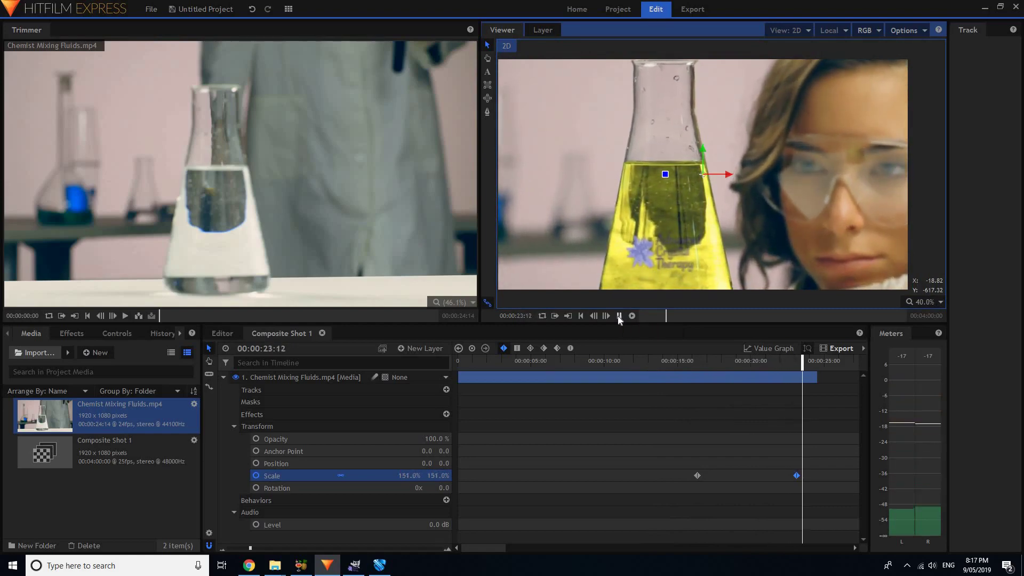
click(619, 316)
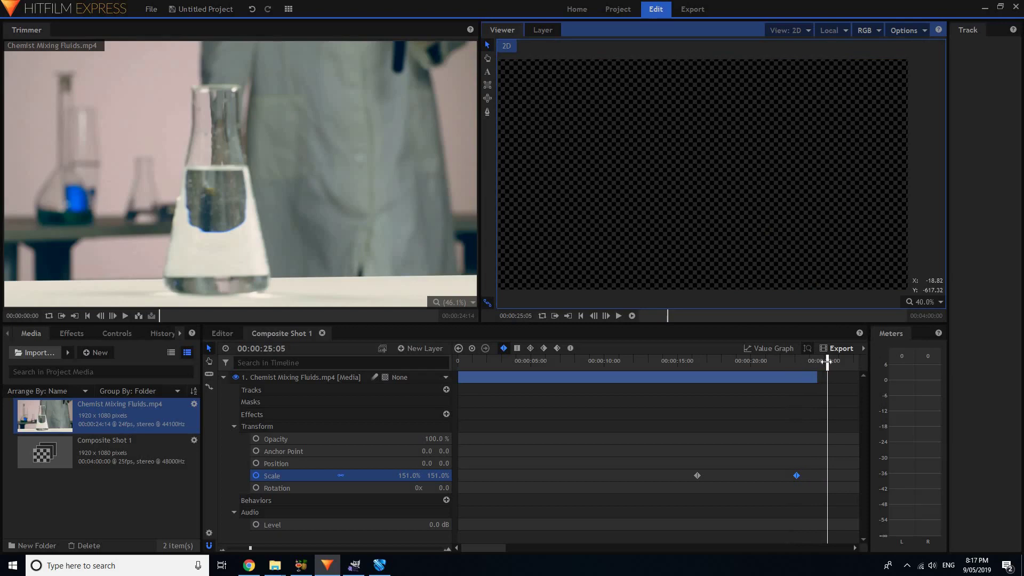
drag(827, 362, 451, 389)
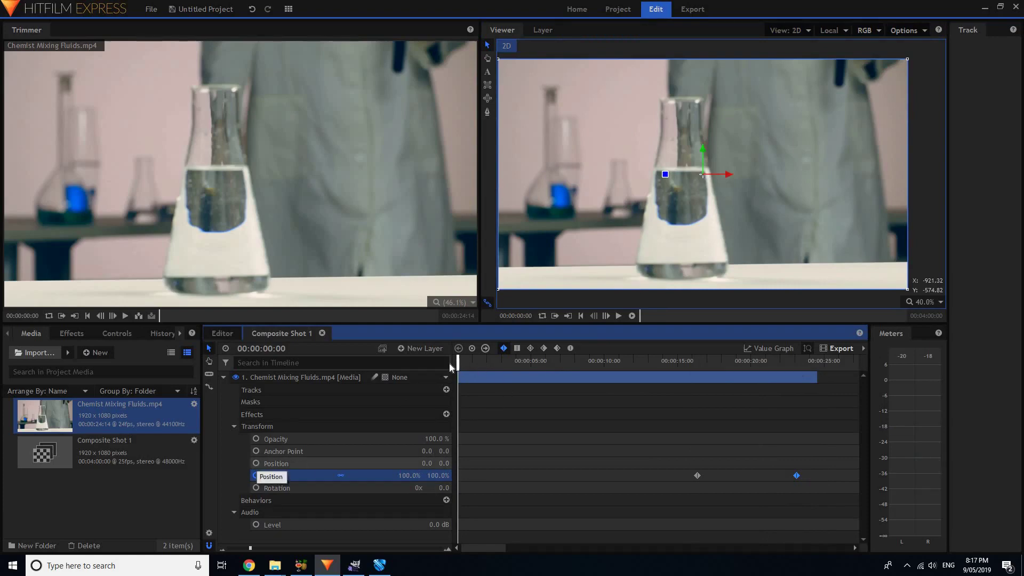
- Keyframe the chemist layer's Position at 00:00:16:08 and 00:00:23:02, raising Y from 0.0 to 208.0
drag(659, 393, 701, 405)
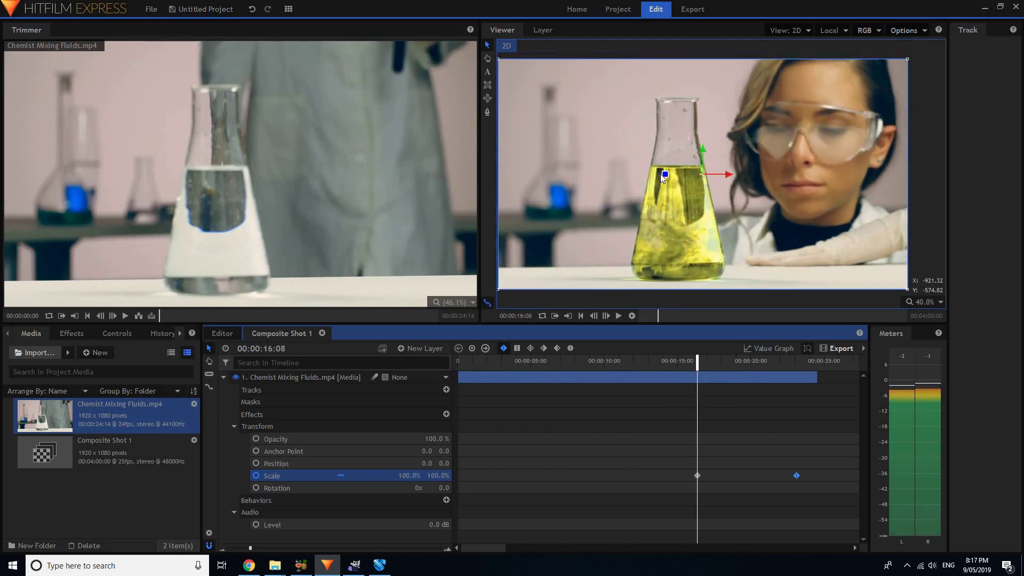
click(256, 465)
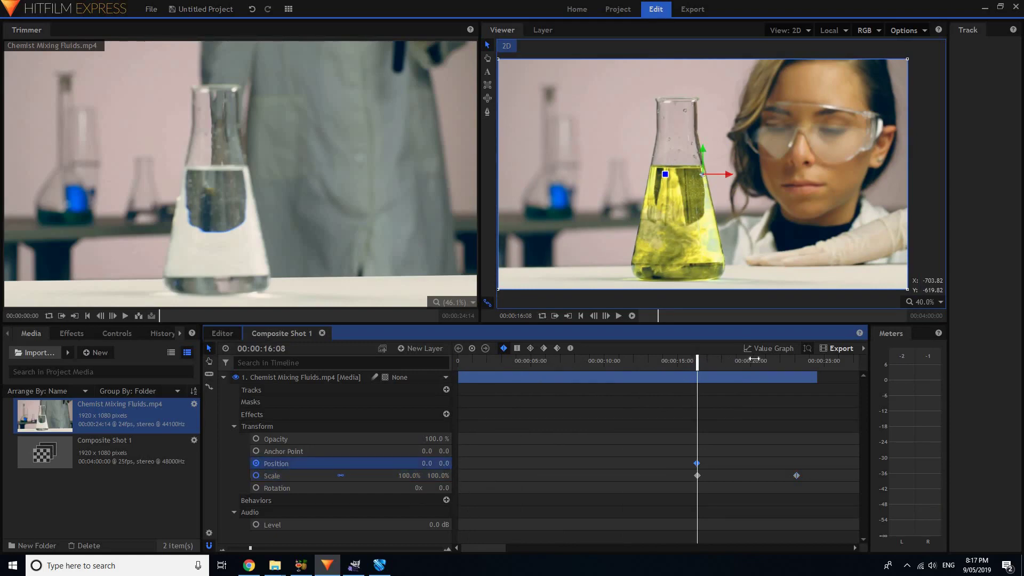
drag(753, 359, 790, 366)
drag(801, 368, 799, 380)
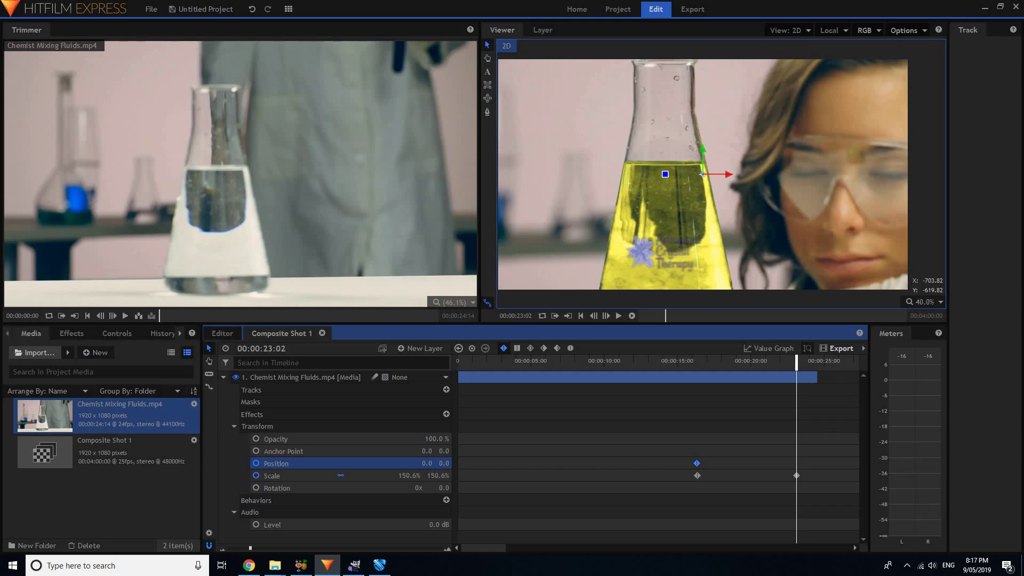
drag(702, 174, 702, 173)
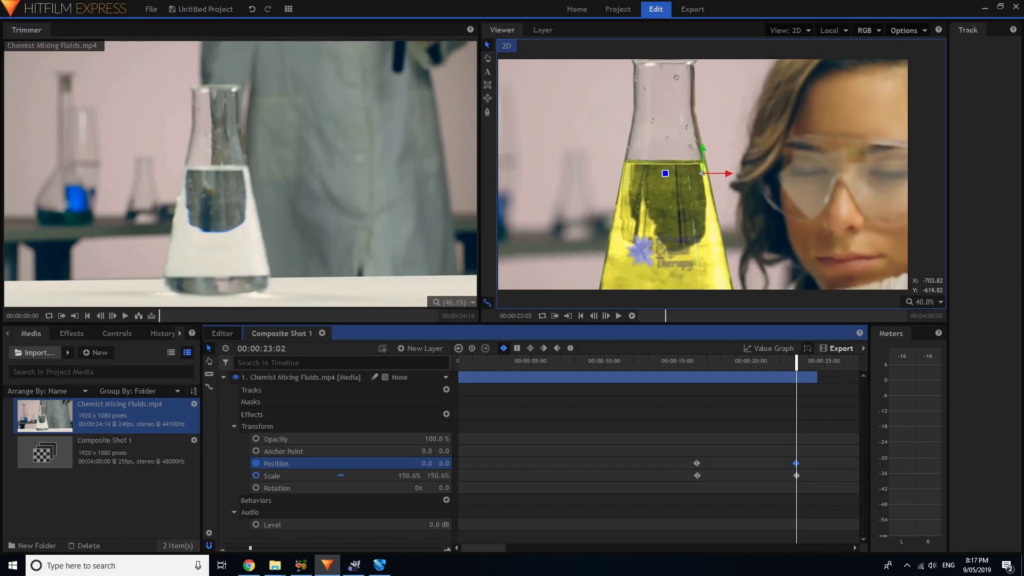
drag(439, 463, 444, 465)
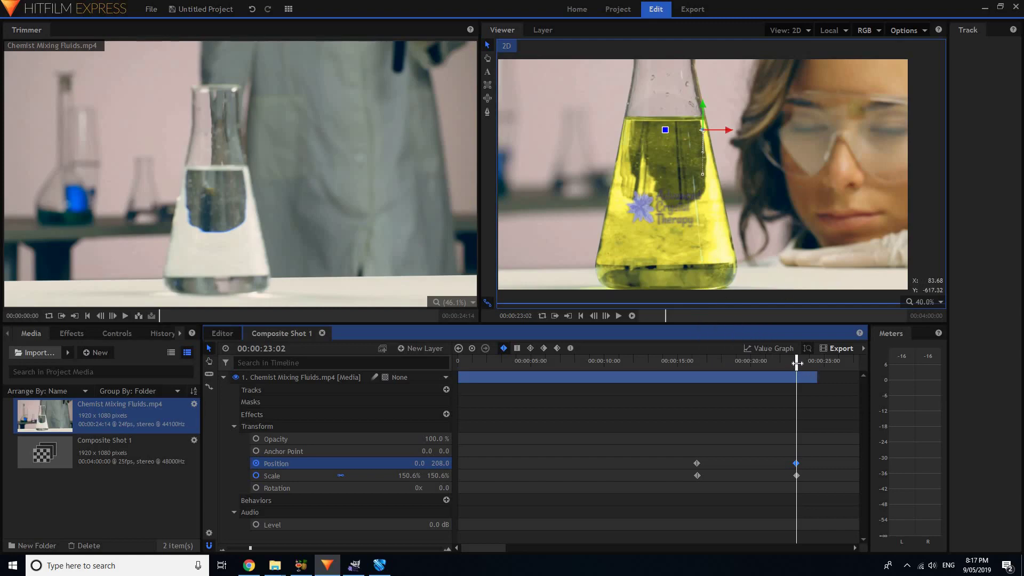
drag(797, 363, 601, 372)
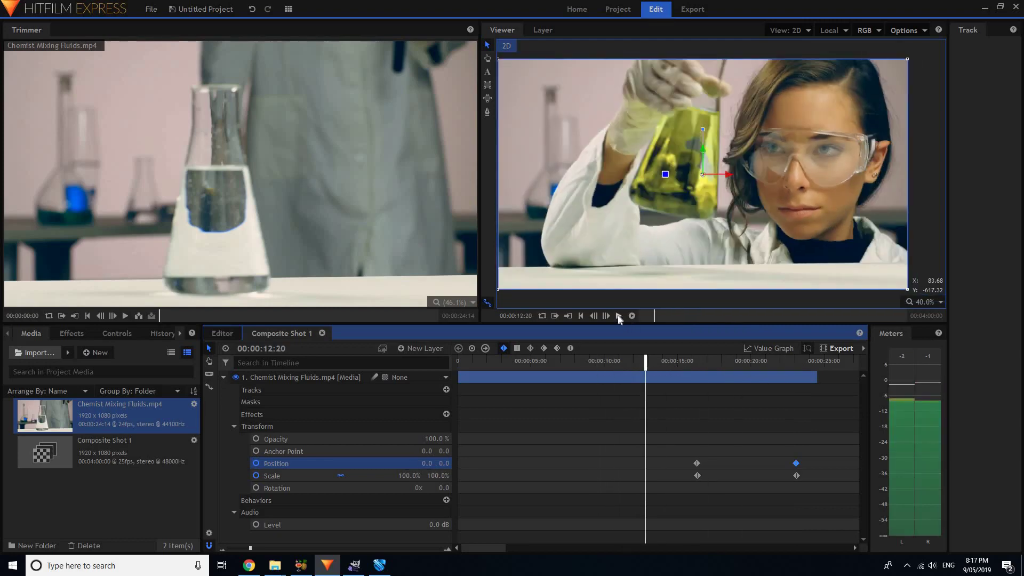
key(space)
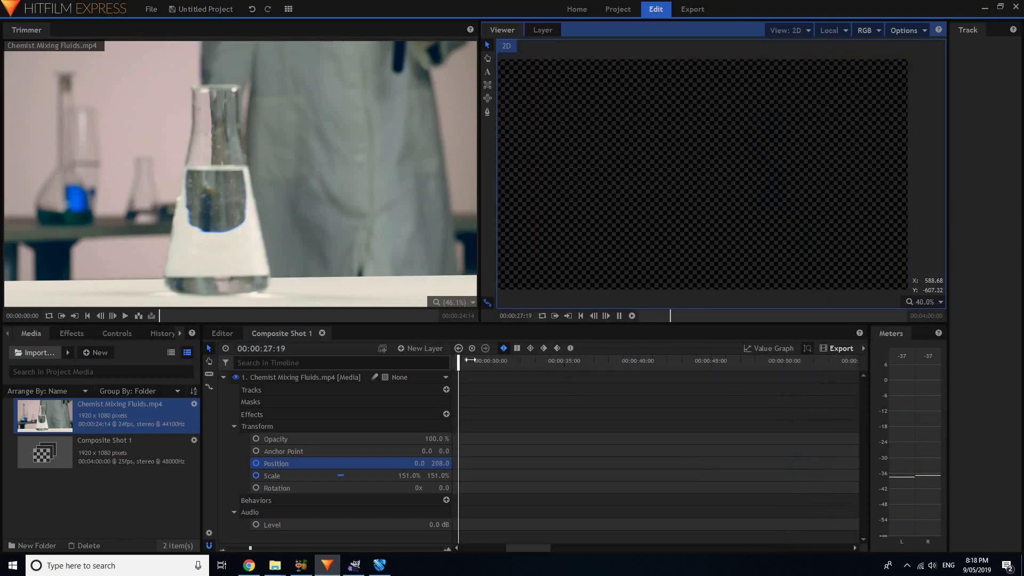
drag(411, 363, 529, 378)
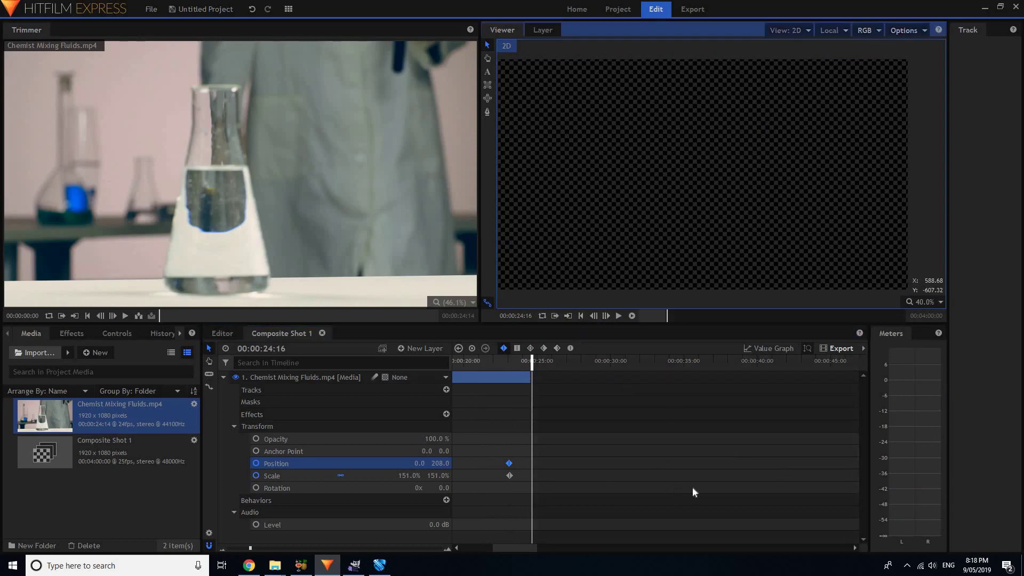
- Queue Composite Shot 1's contents for export via the timeline Export menu
click(863, 349)
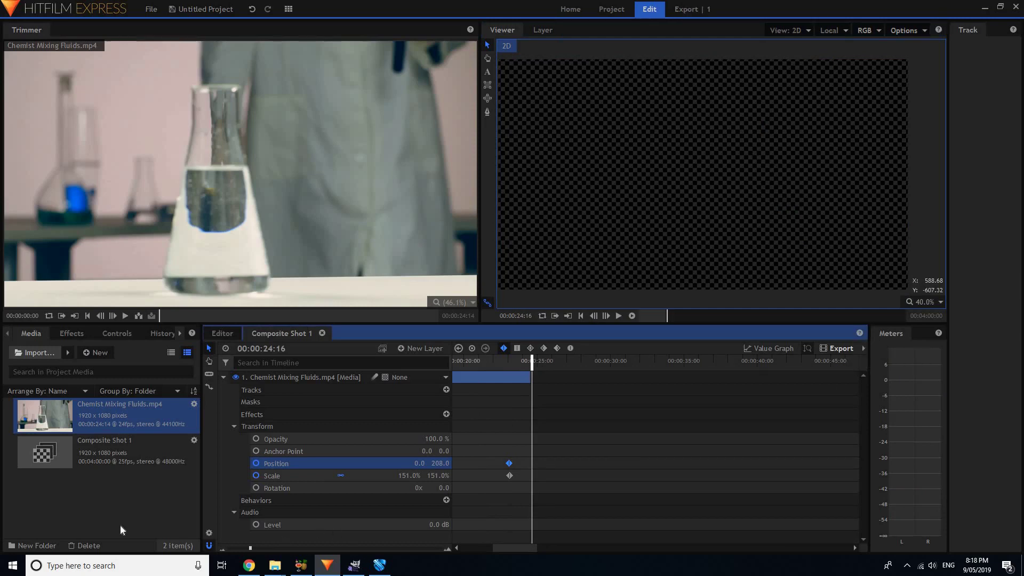